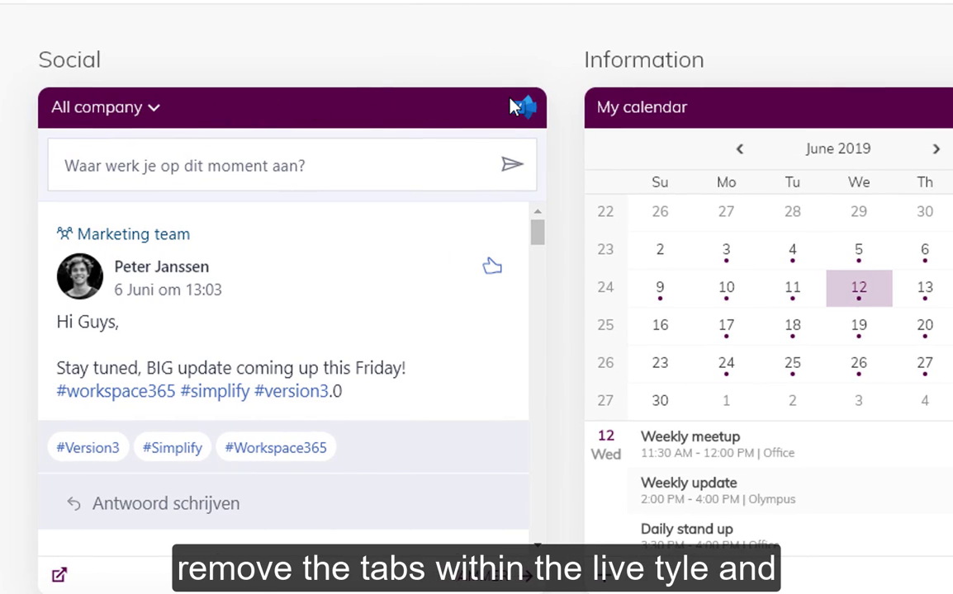
View the feed choices available on the Yammer tile in the Social group.
left_click(157, 113)
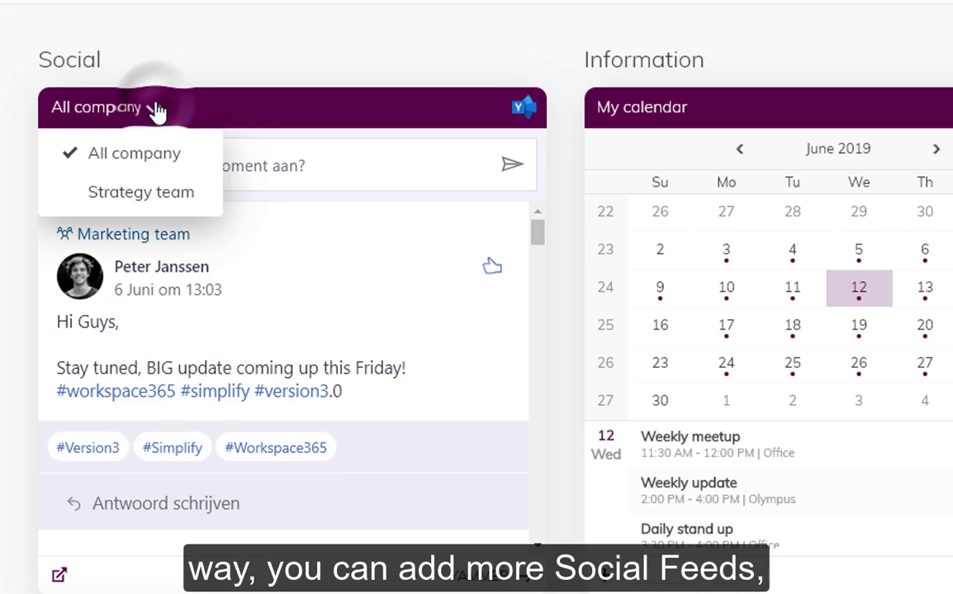
left_click(156, 114)
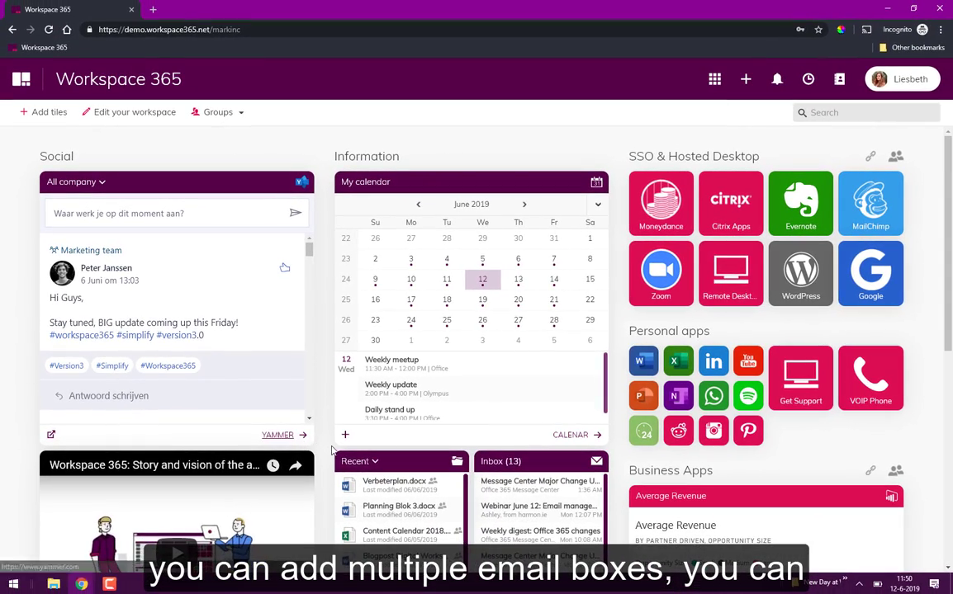
Switch the SharePoint Communication news tile to the BBC Education feed and finally to the News feed.
scroll(321, 451, "down", 3)
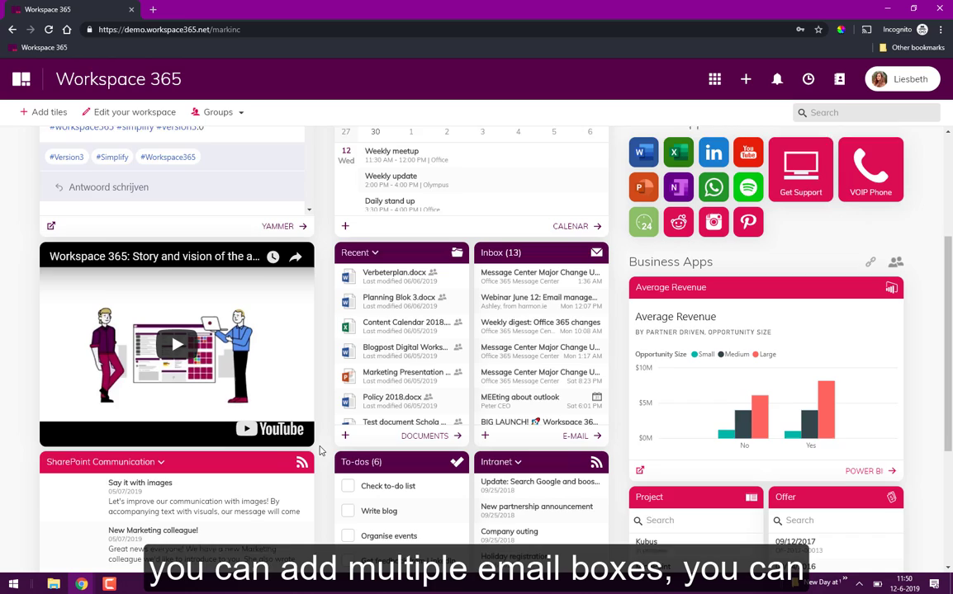
scroll(163, 437, "down", 1)
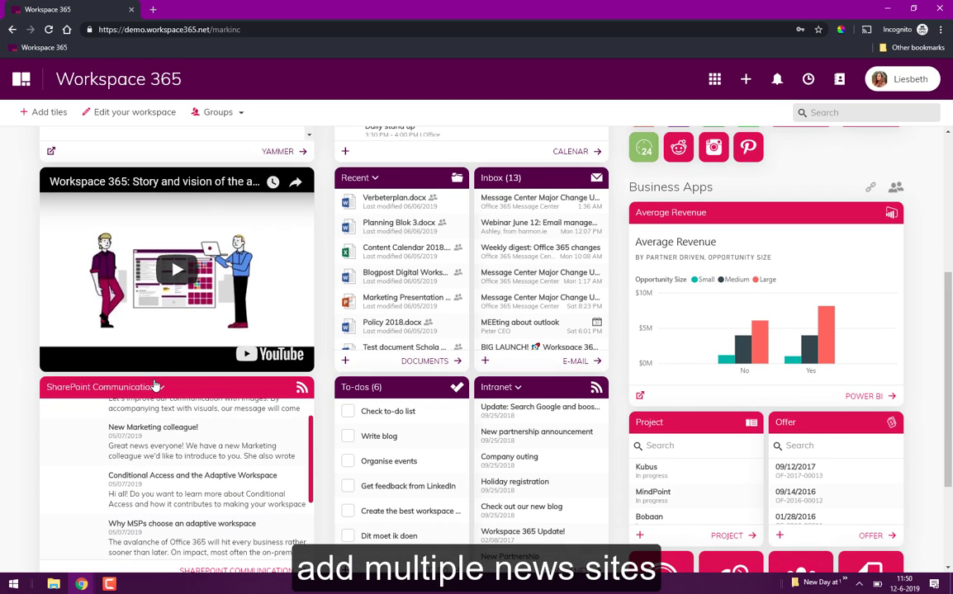
left_click(158, 387)
left_click(115, 435)
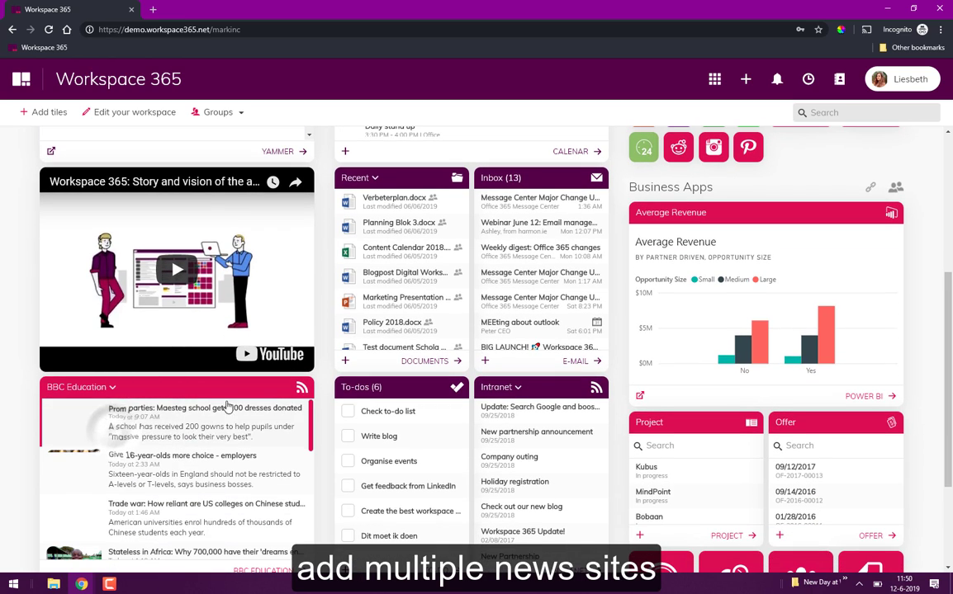
left_click(97, 387)
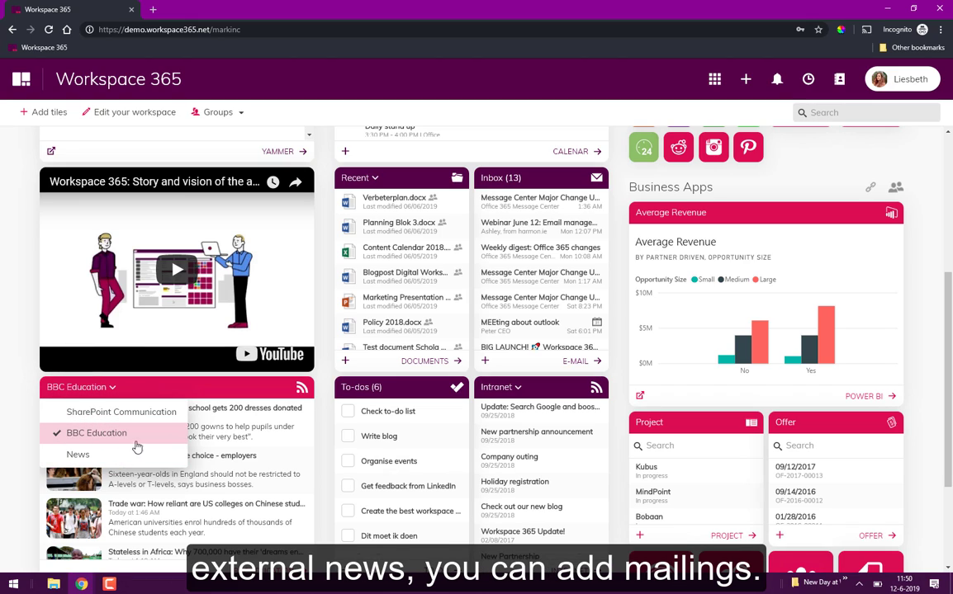
left_click(83, 455)
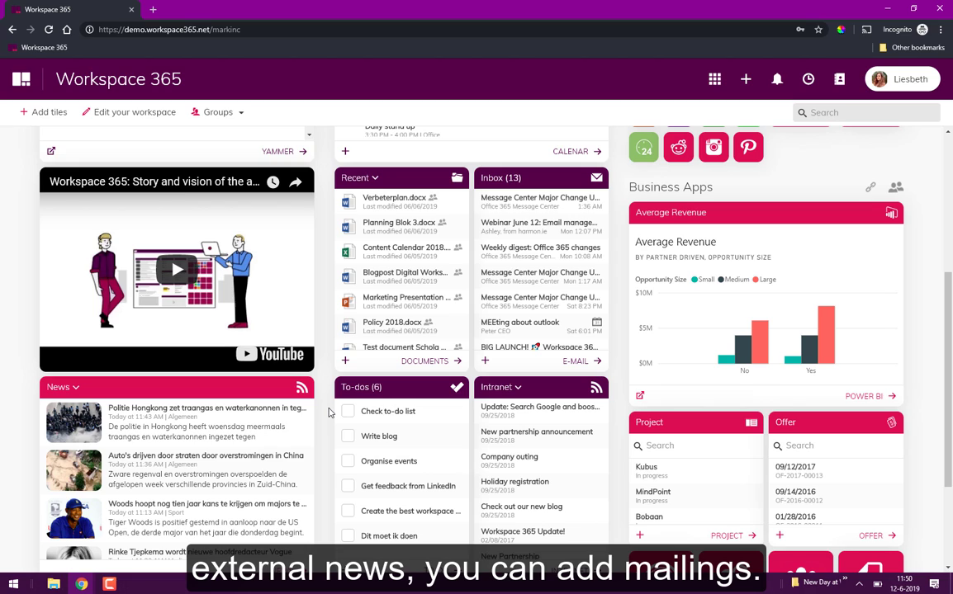
scroll(328, 412, "down", 1)
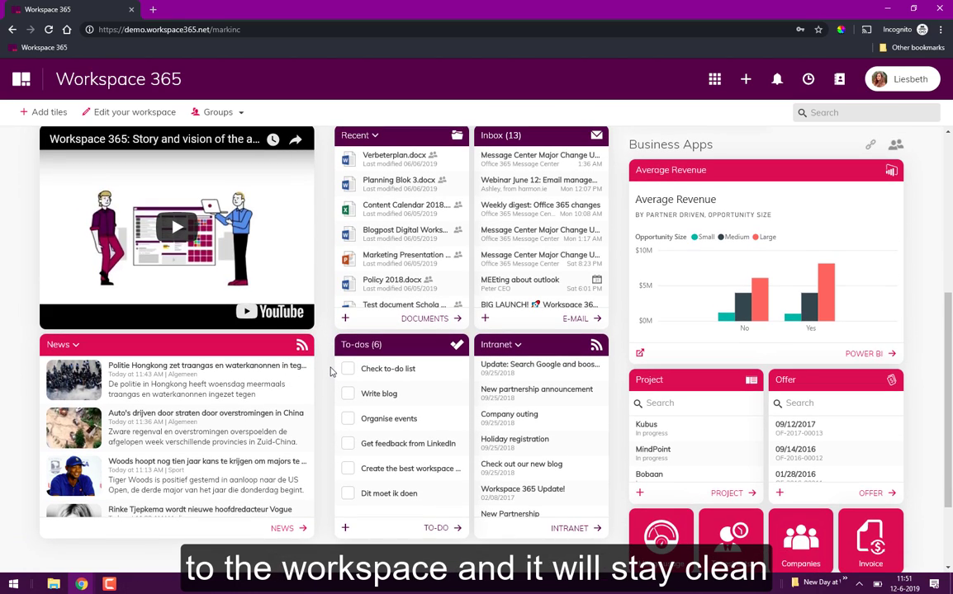
scroll(330, 372, "down", 1)
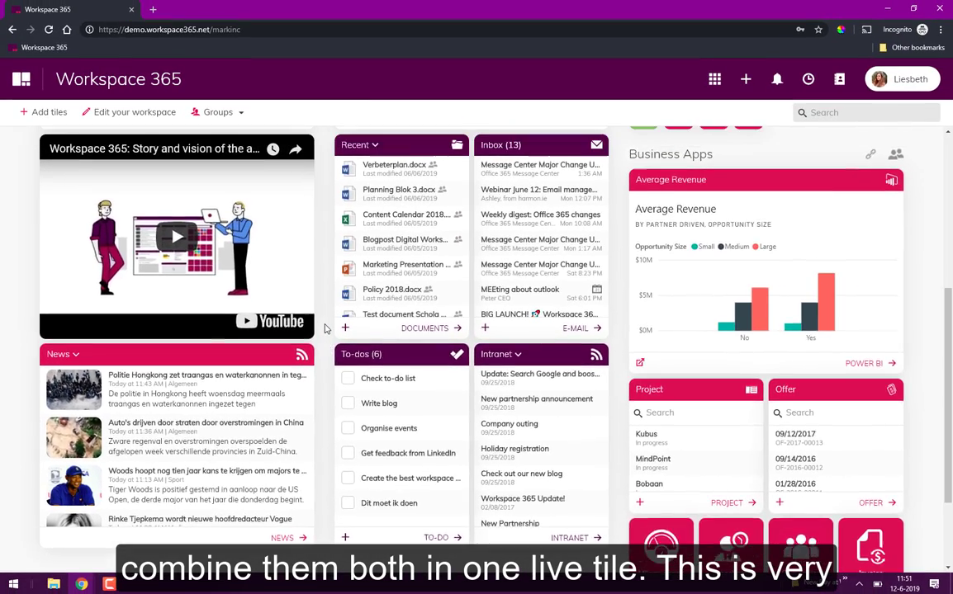
scroll(325, 326, "up", 5)
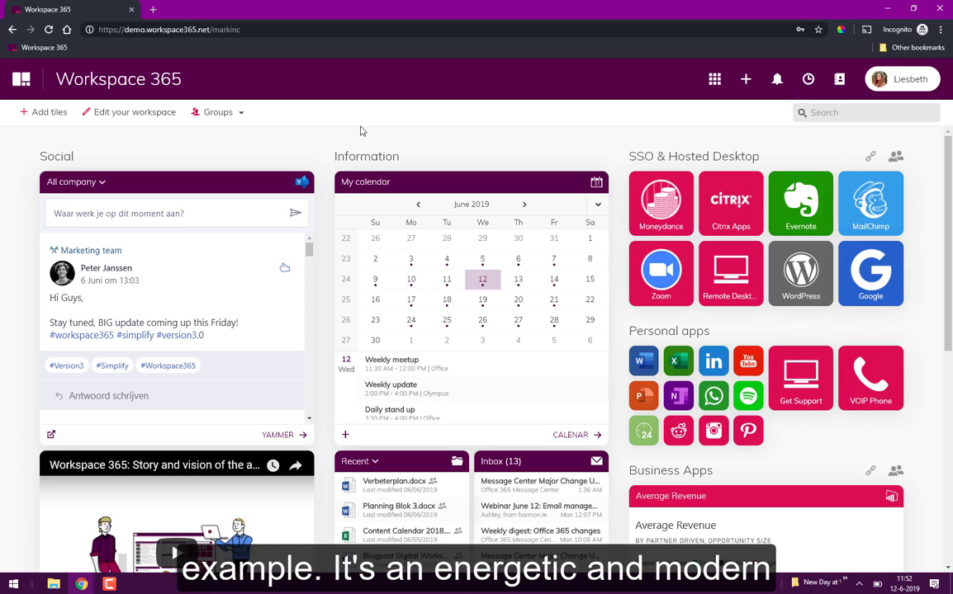
Open the "Your company" branding for editing from the workspace's branding settings.
left_click(908, 82)
left_click(836, 156)
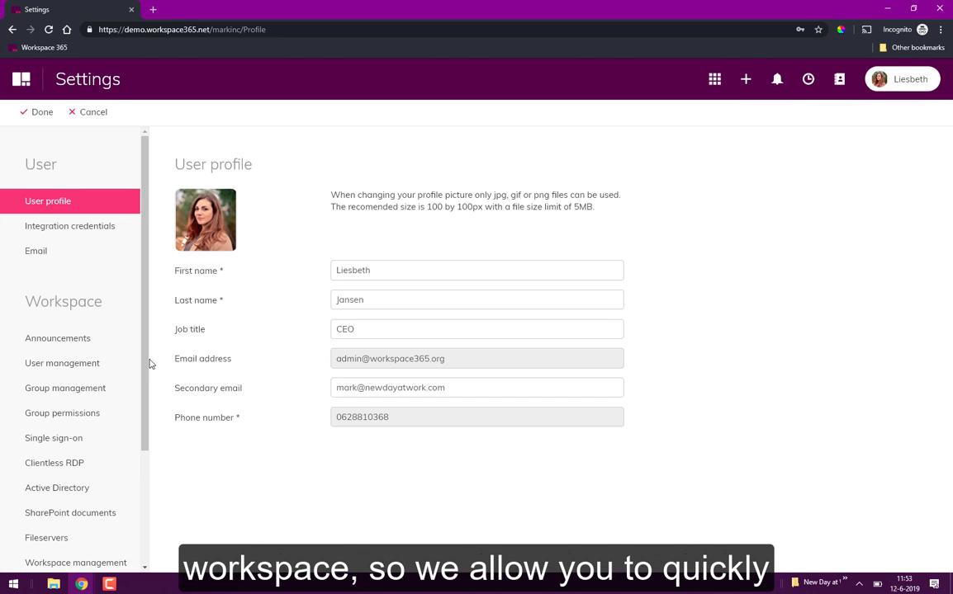
left_click_drag(147, 360, 151, 480)
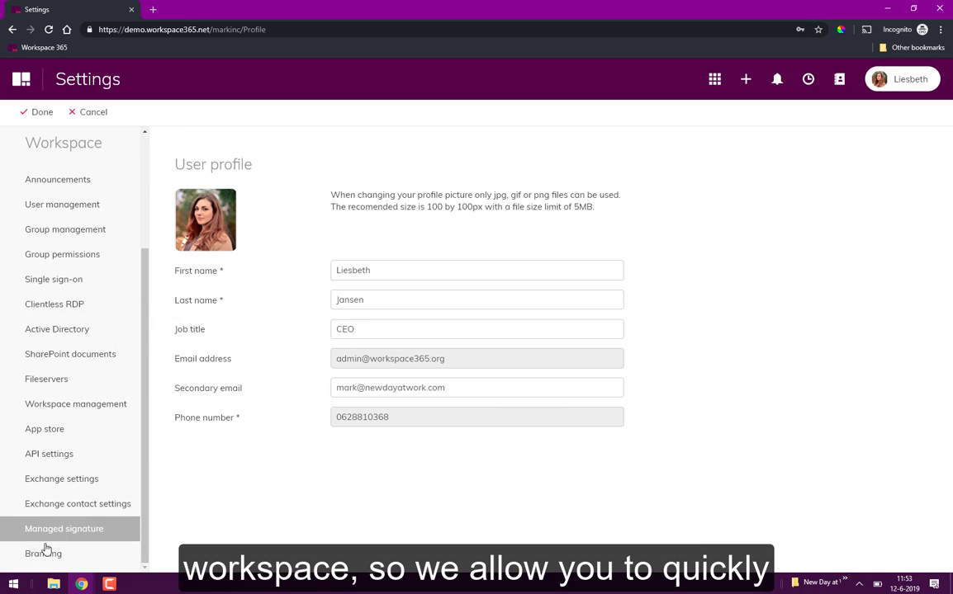
left_click(111, 556)
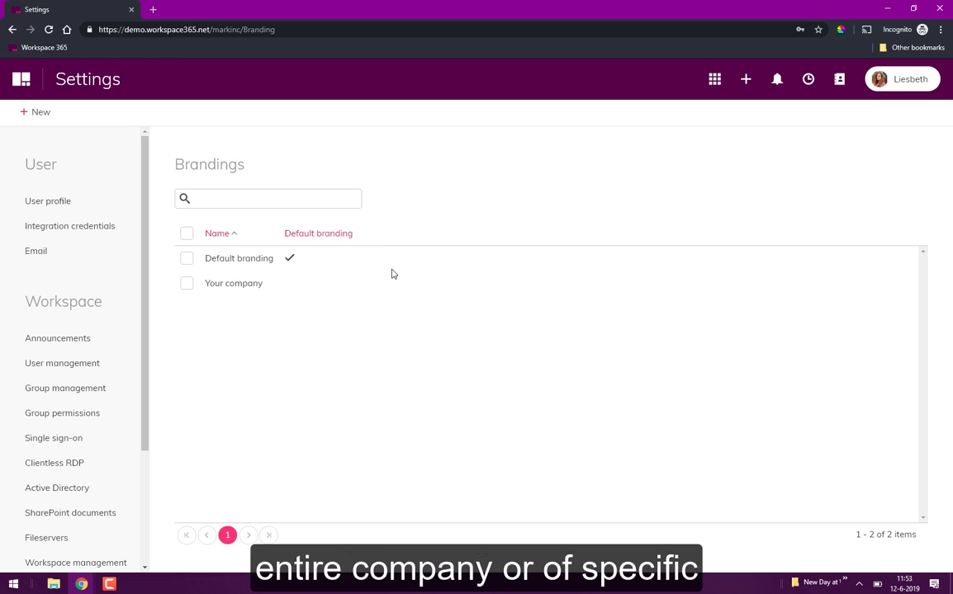
double_click(230, 291)
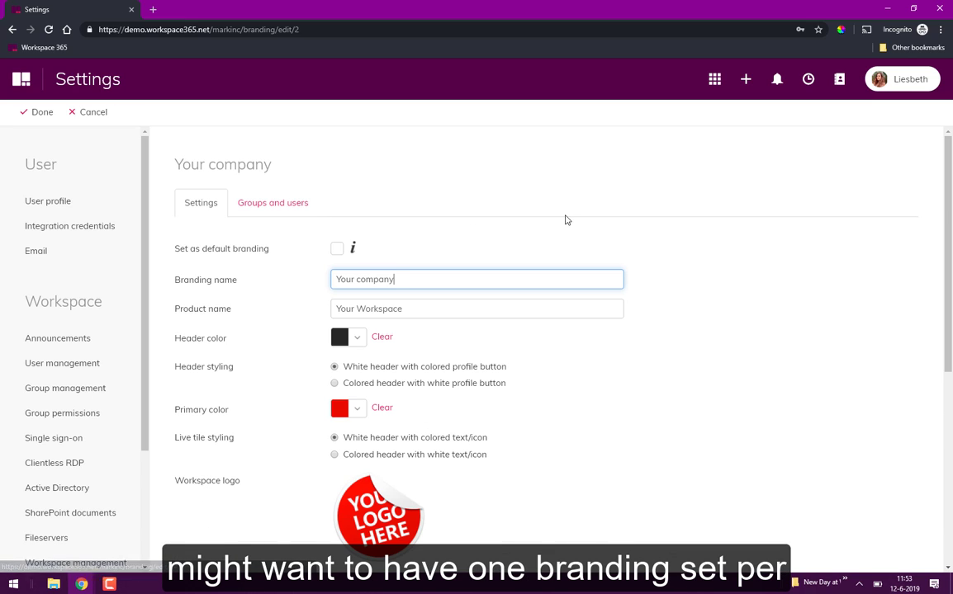
Set the "Your company" branding as the default branding, accept replacing the existing default, and save the changes.
scroll(511, 181, "down", 1)
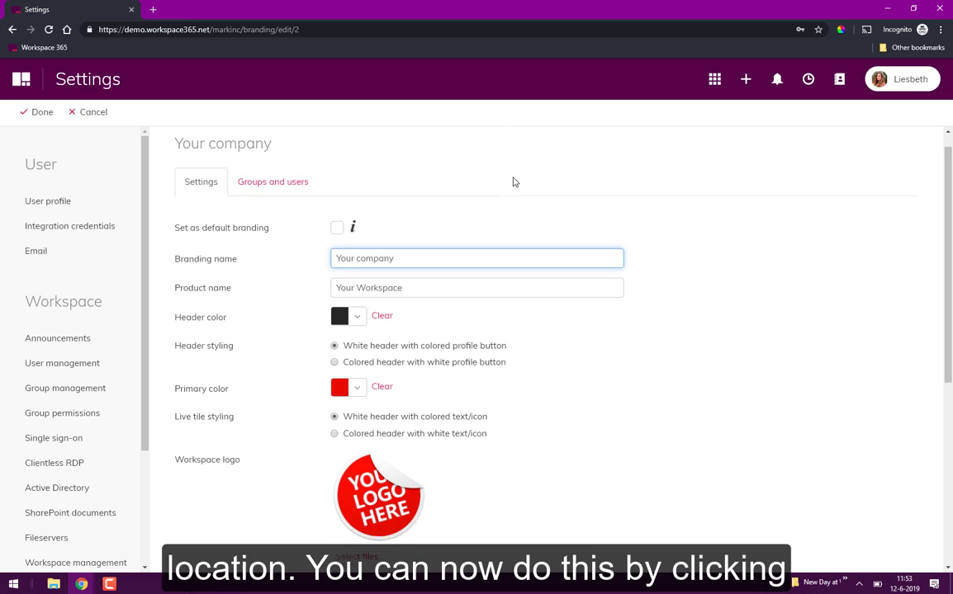
scroll(513, 180, "up", 1)
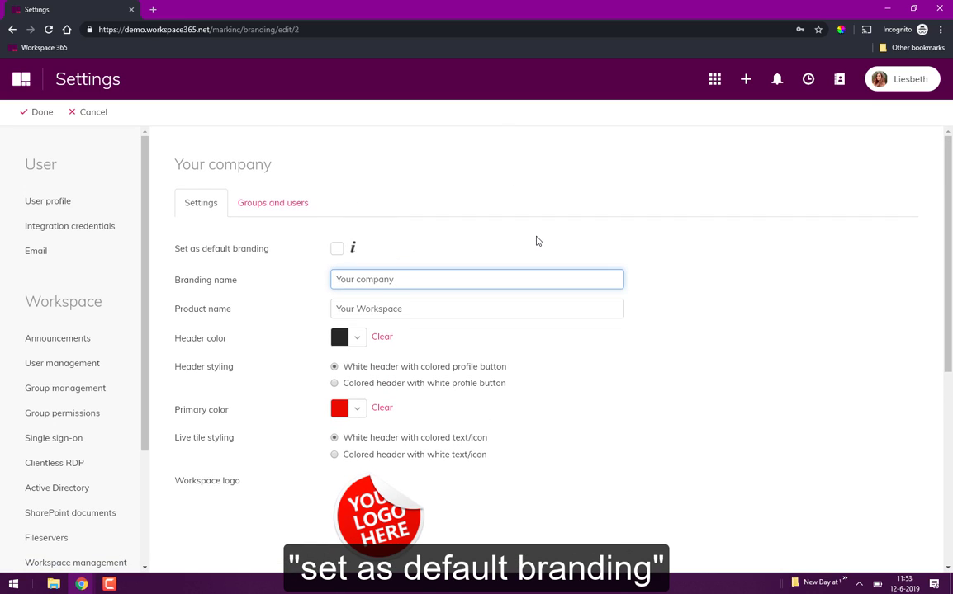
scroll(536, 240, "down", 1)
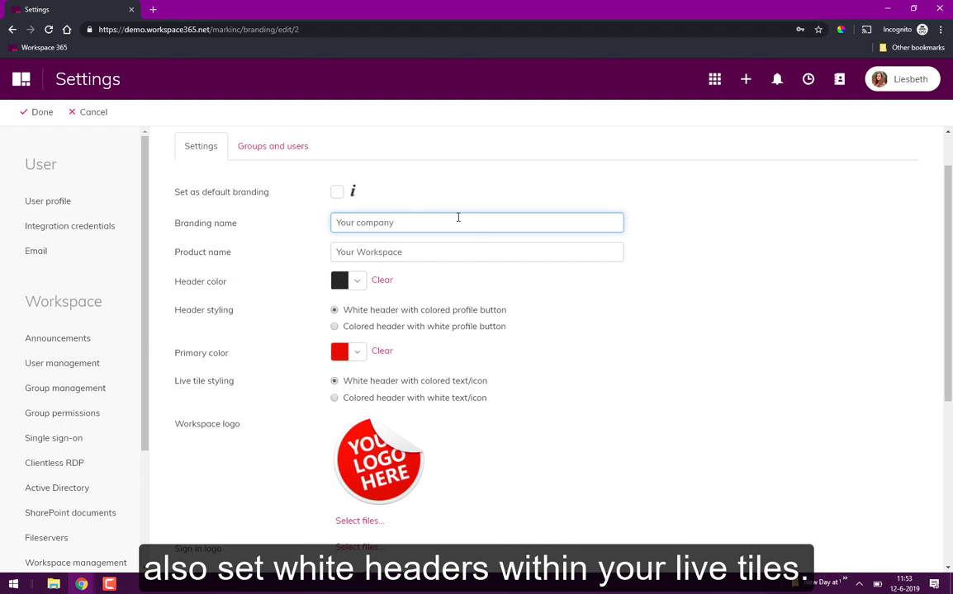
left_click(339, 193)
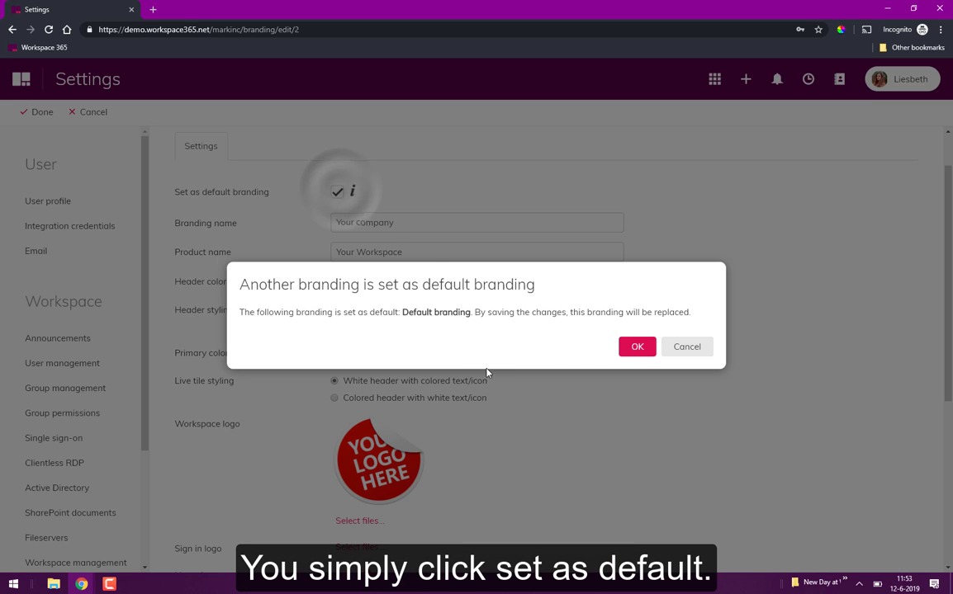
left_click(639, 347)
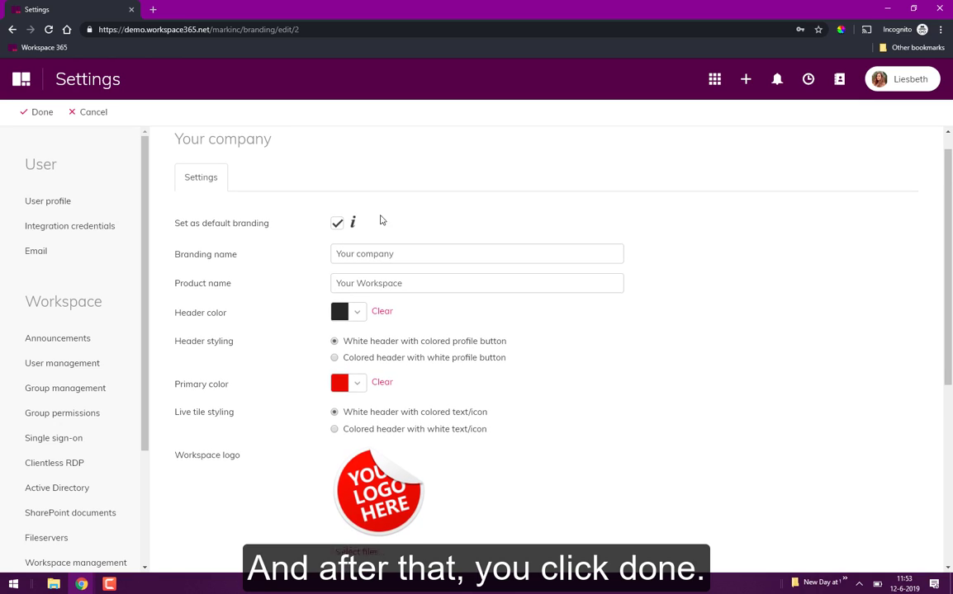
left_click(43, 122)
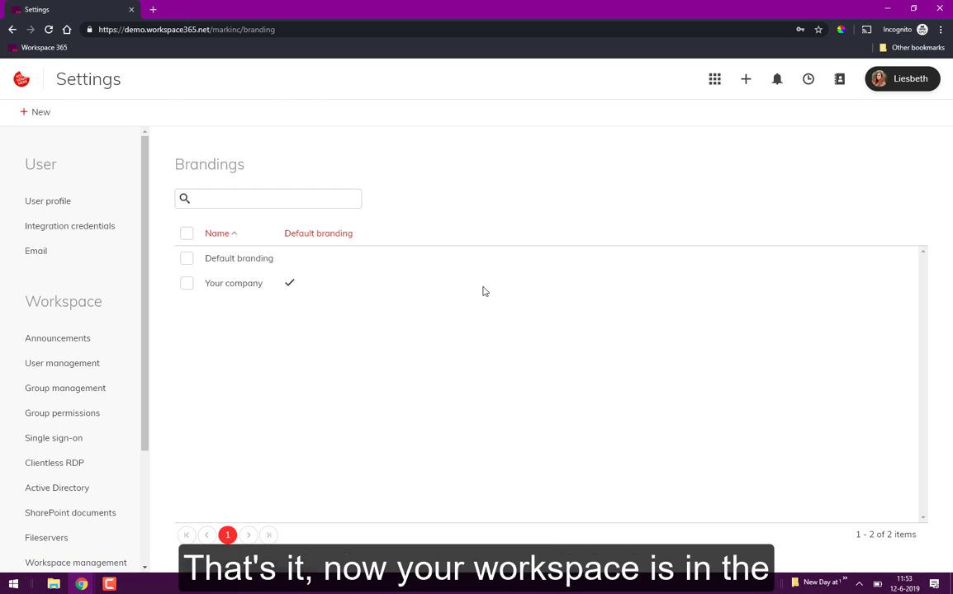
Return to the workspace home page and review the rebranded tiles, including the Yammer tile's feed choices.
left_click(23, 80)
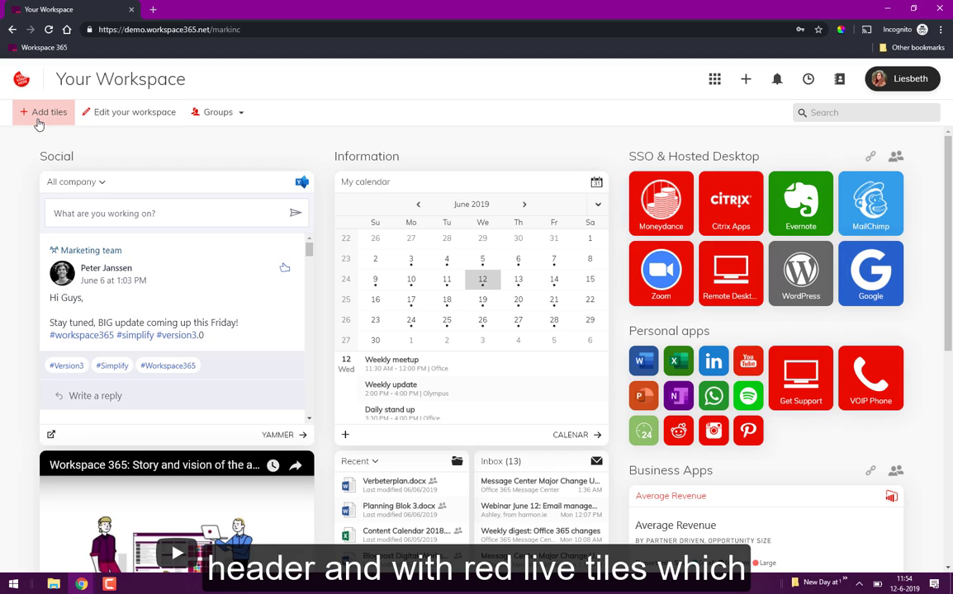
left_click(102, 185)
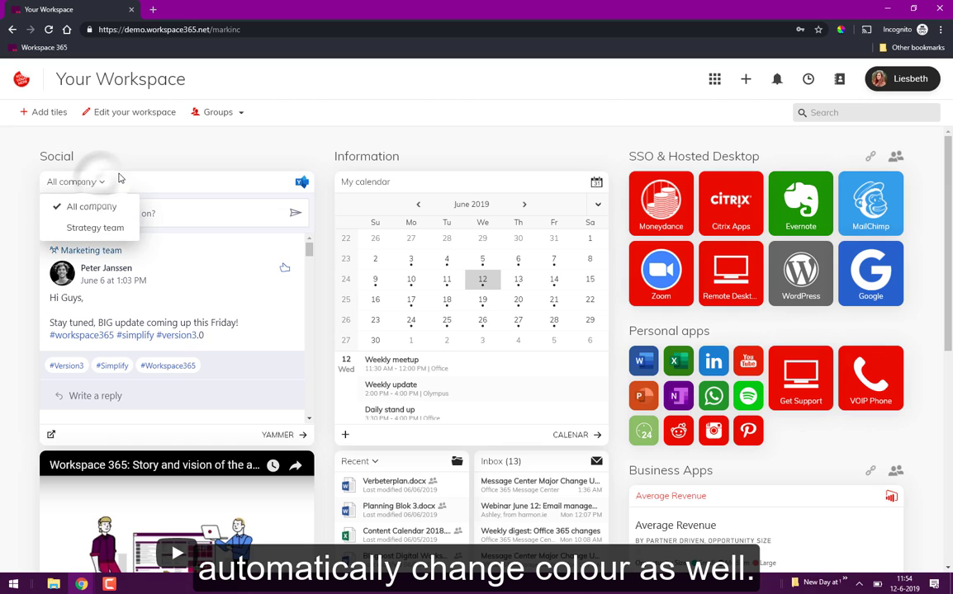
left_click(248, 153)
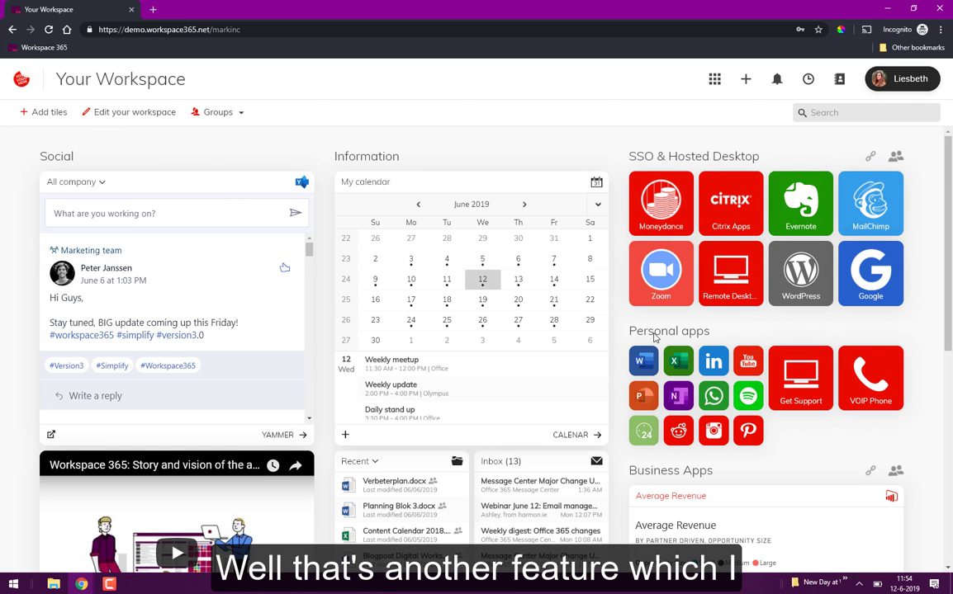
scroll(487, 227, "down", 3)
scroll(635, 295, "up", 3)
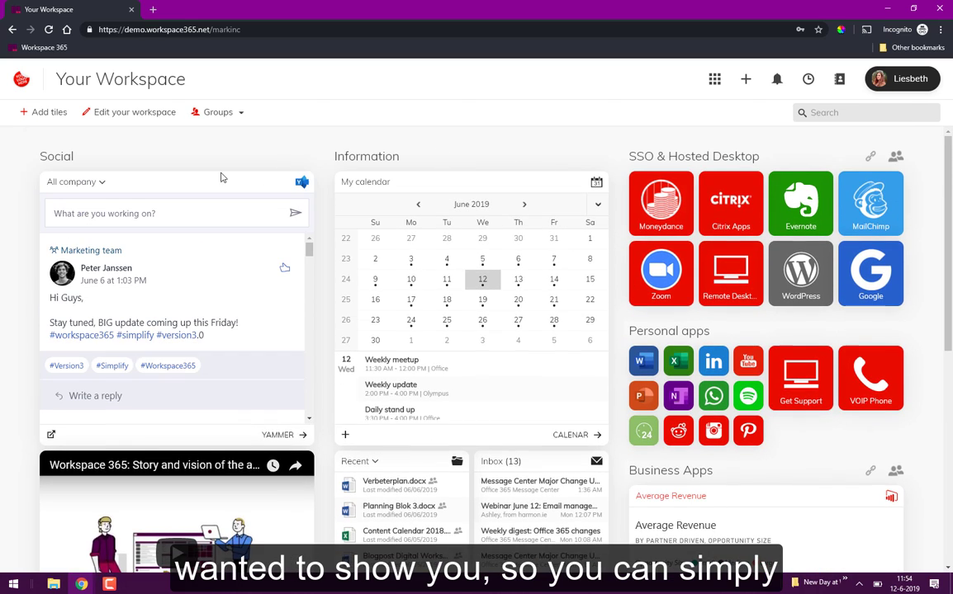
Open the Yammer tile for editing and change its color option to Primary color.
right_click(157, 189)
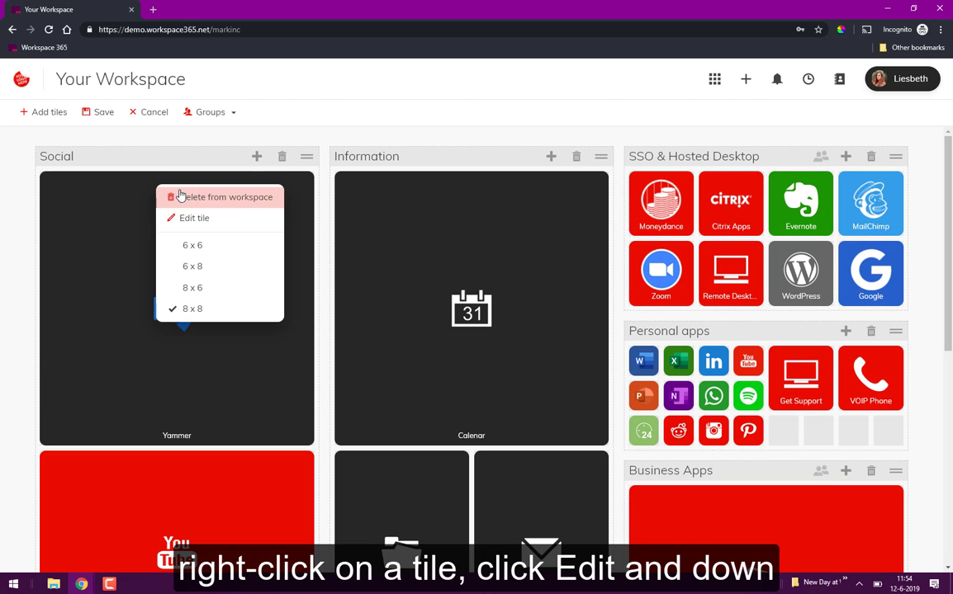
left_click(221, 222)
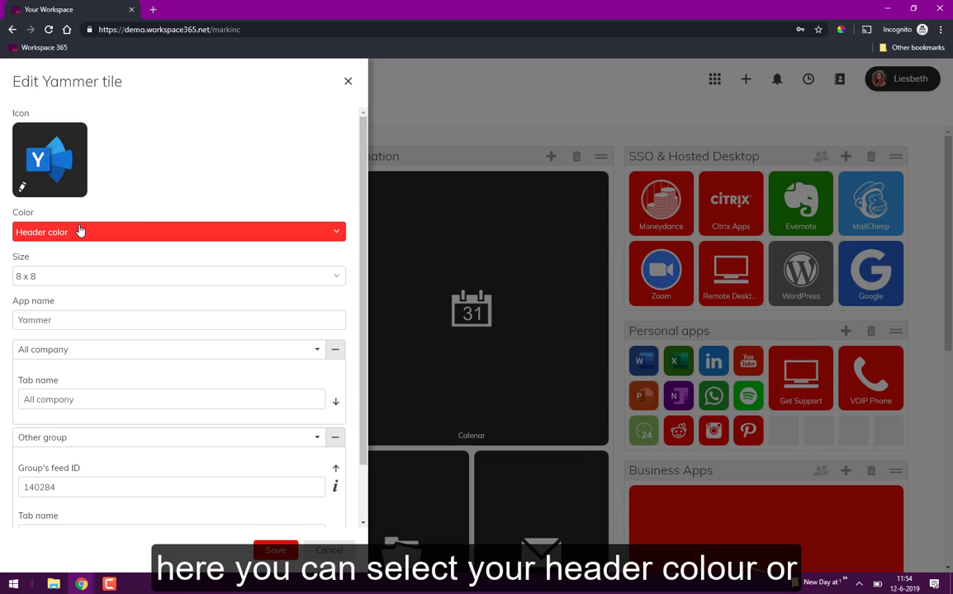
left_click(76, 233)
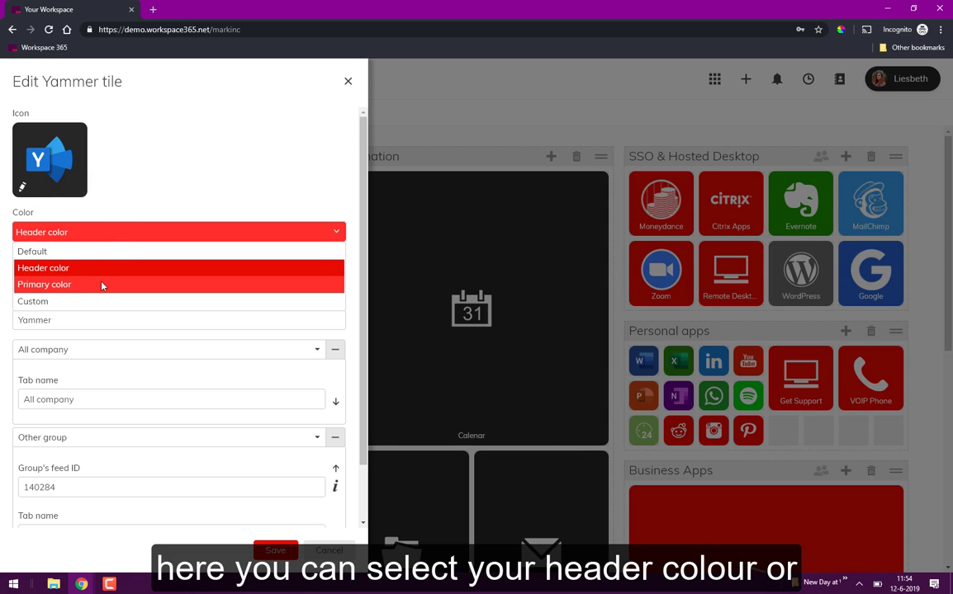
left_click(55, 285)
Try the custom color #643636 on the Yammer tile, followed by the Default color option.
left_click(107, 232)
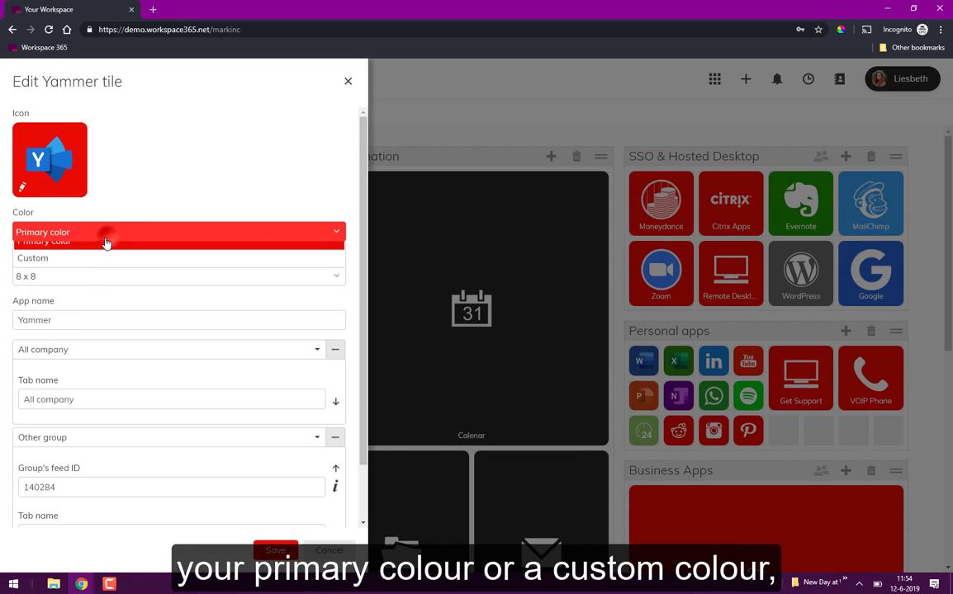
left_click(33, 302)
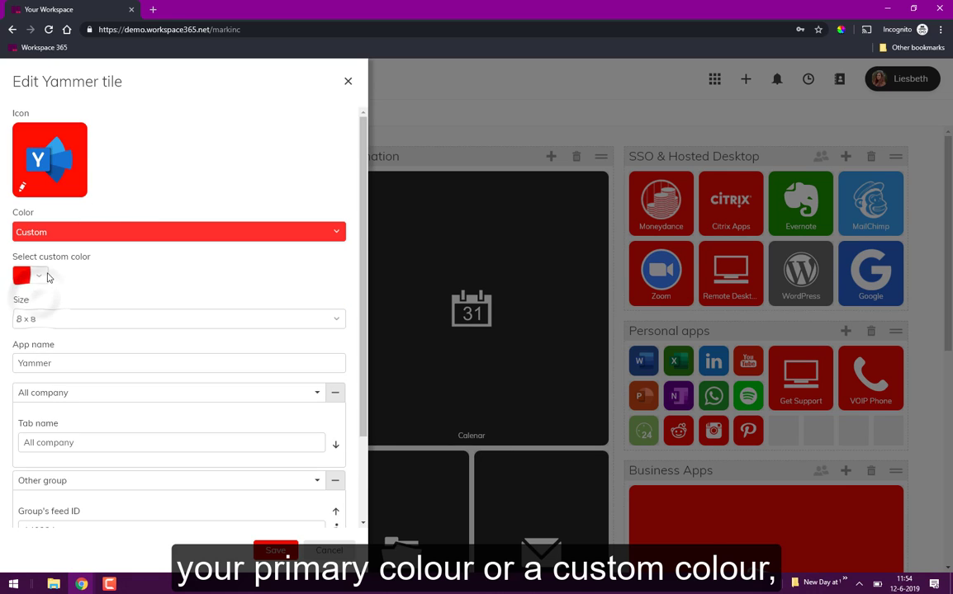
left_click(39, 280)
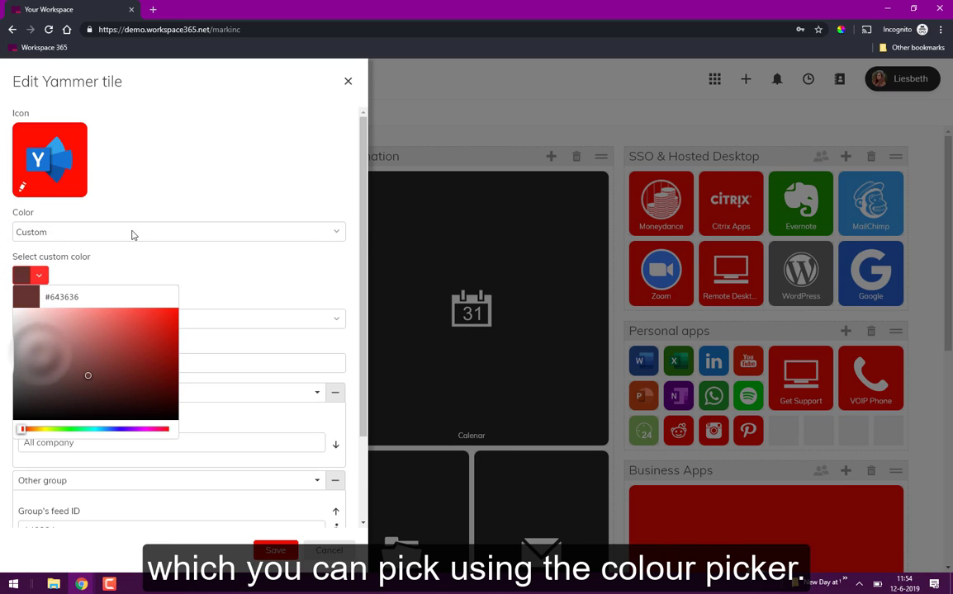
left_click(50, 234)
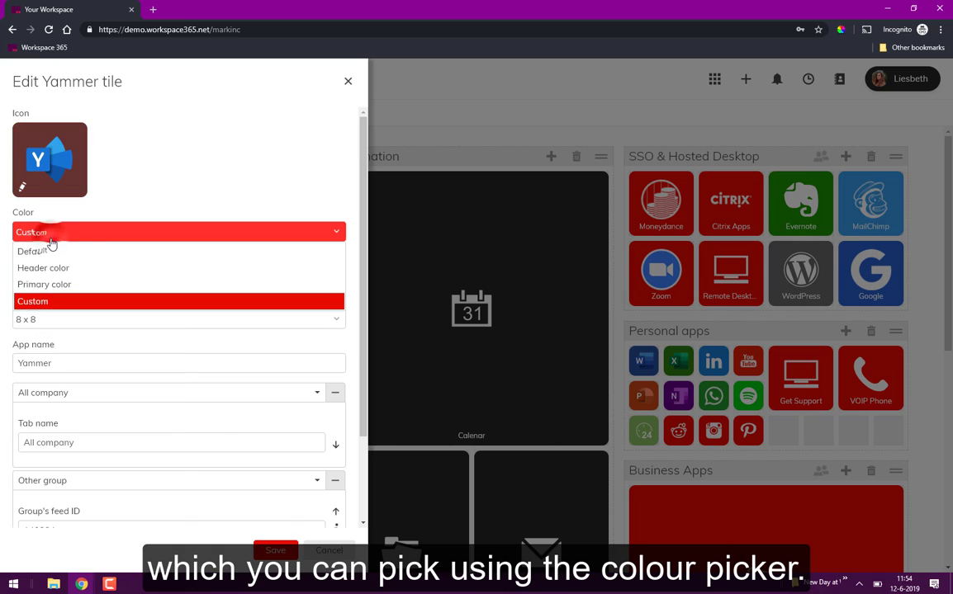
left_click(35, 249)
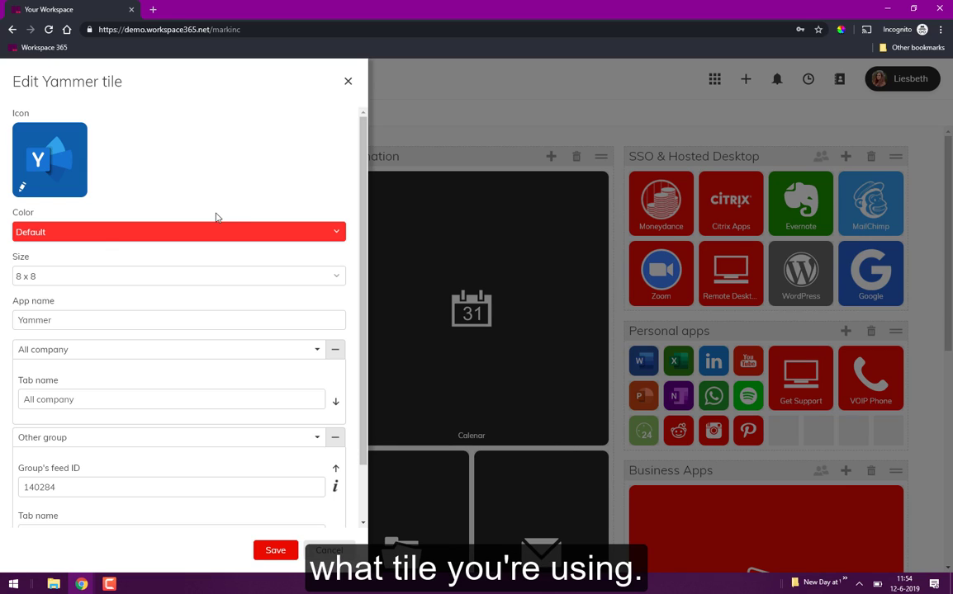
Apply the Primary color option to the Yammer tile and save the tile settings.
left_click(133, 232)
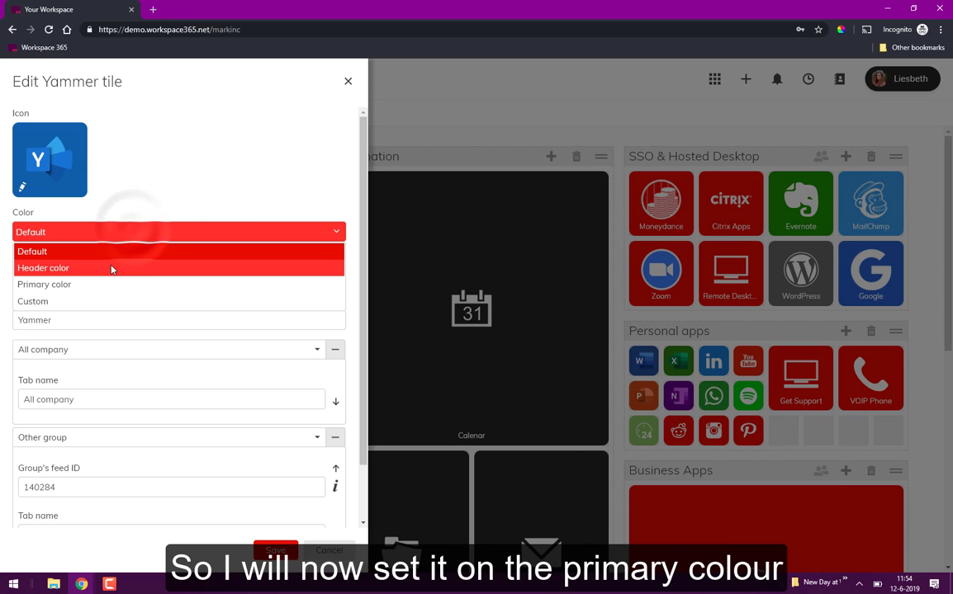
left_click(44, 282)
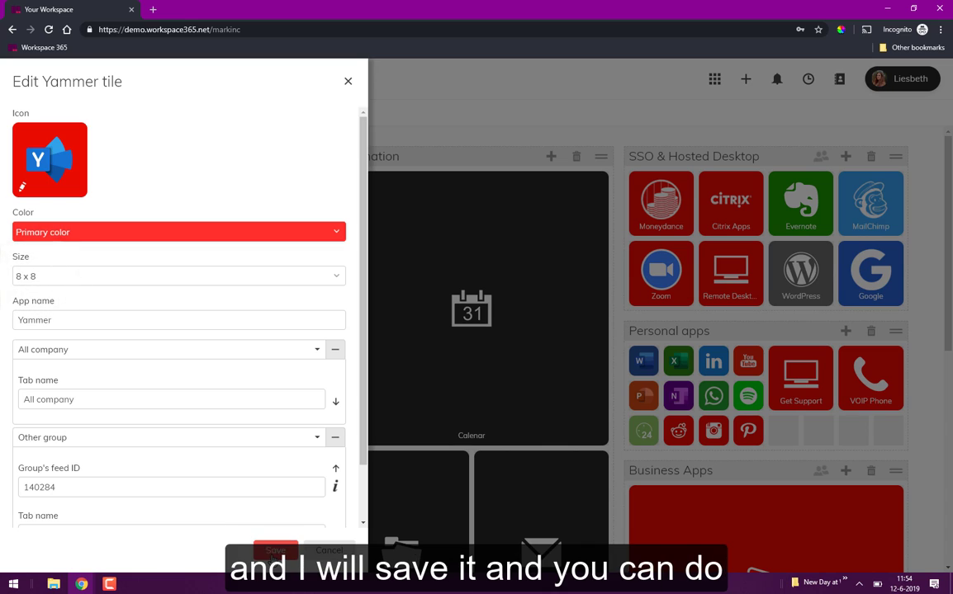
left_click(275, 550)
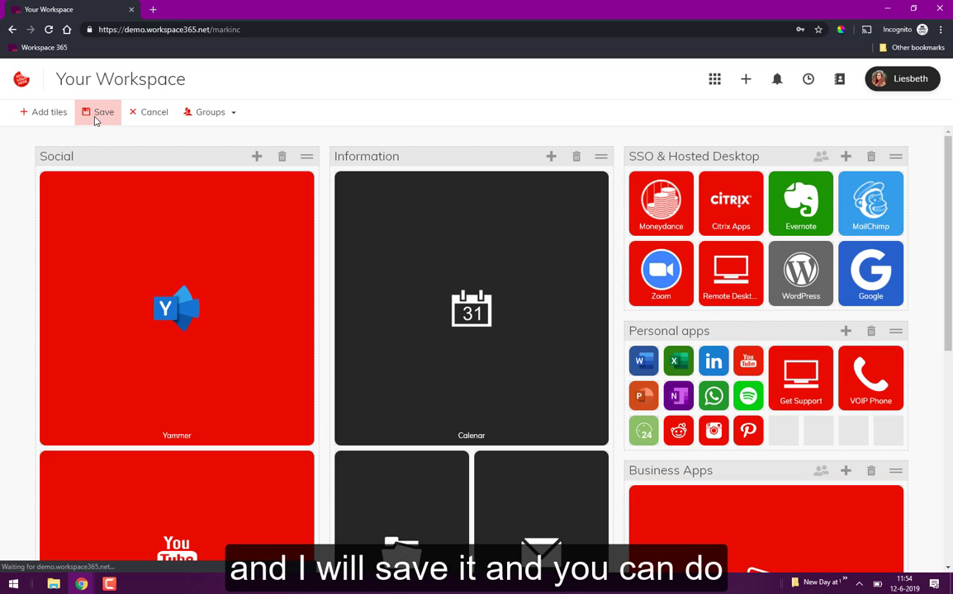
Save the edited workspace layout and open the list of brandings in the workspace settings.
left_click(94, 121)
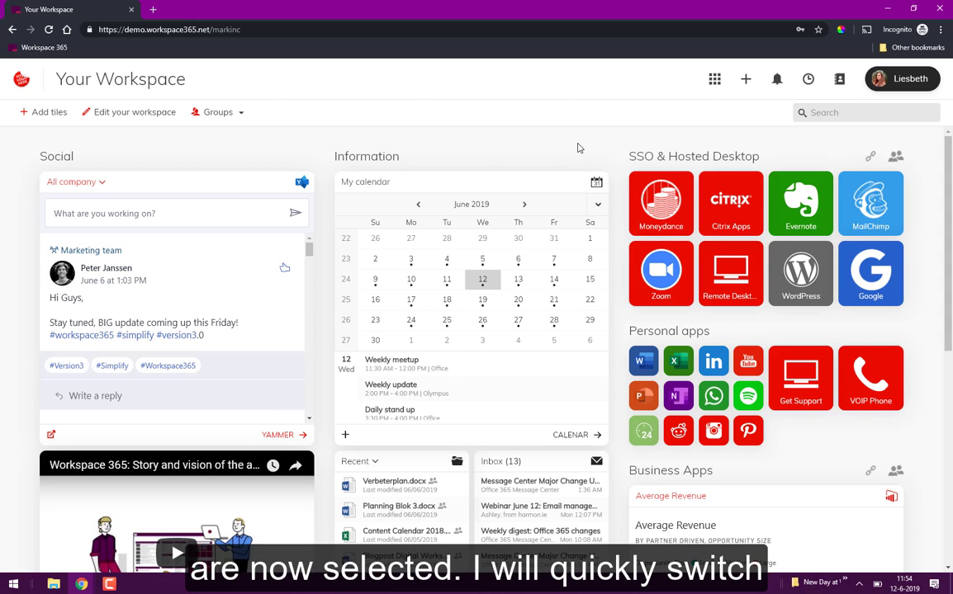
left_click(918, 80)
left_click(799, 155)
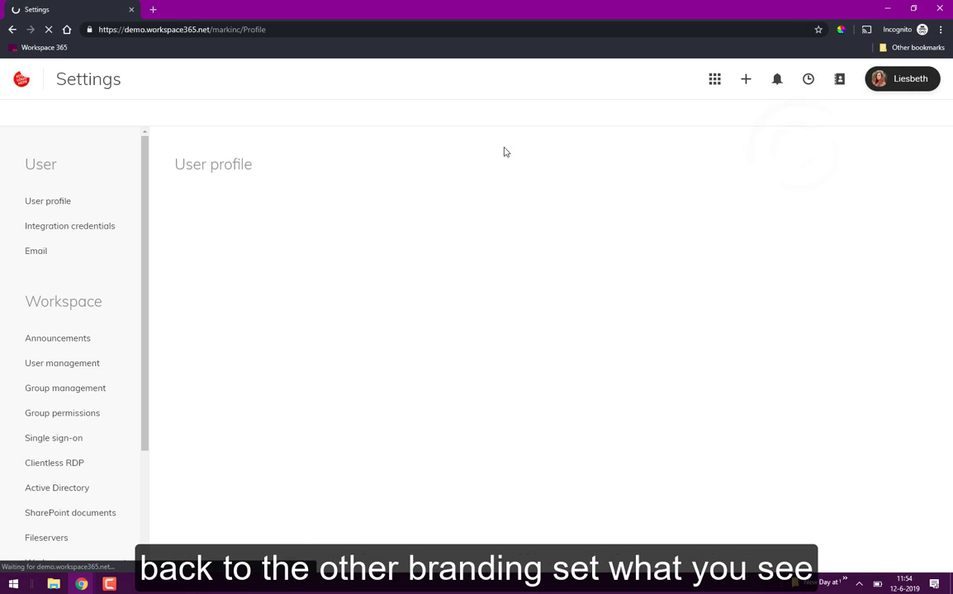
scroll(78, 503, "down", 3)
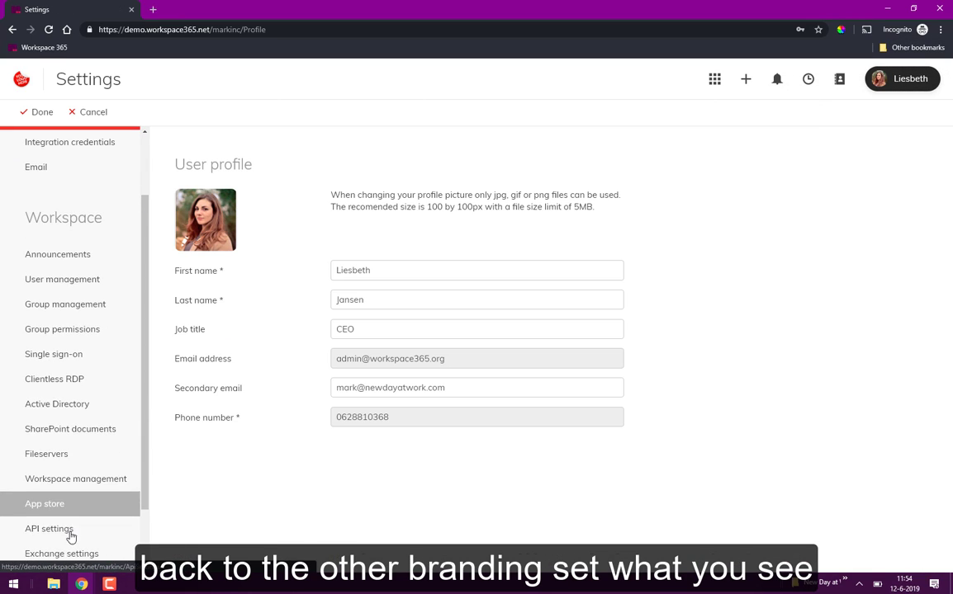
left_click(41, 554)
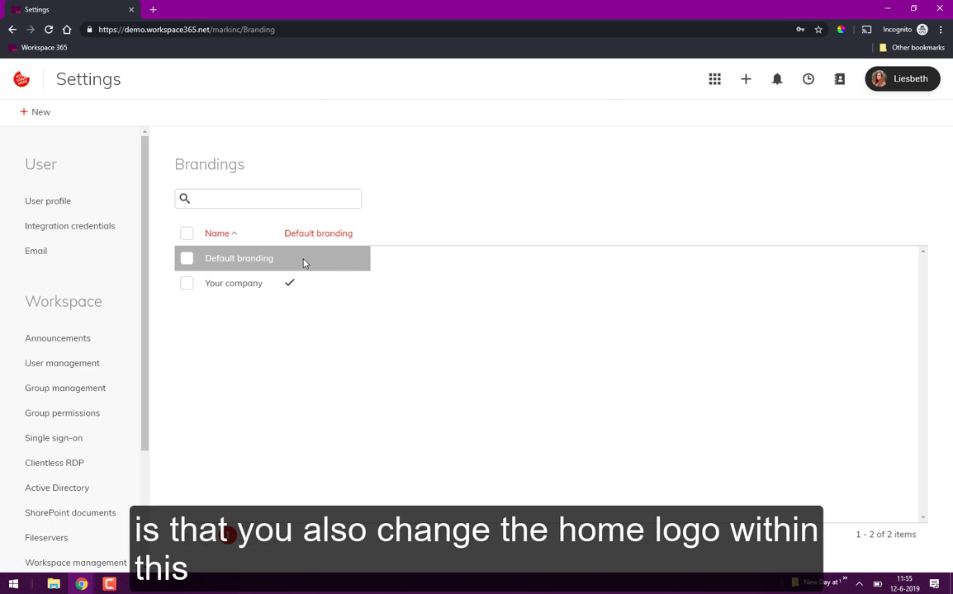
Open Default branding and examine its group and user assignments.
left_click(247, 261)
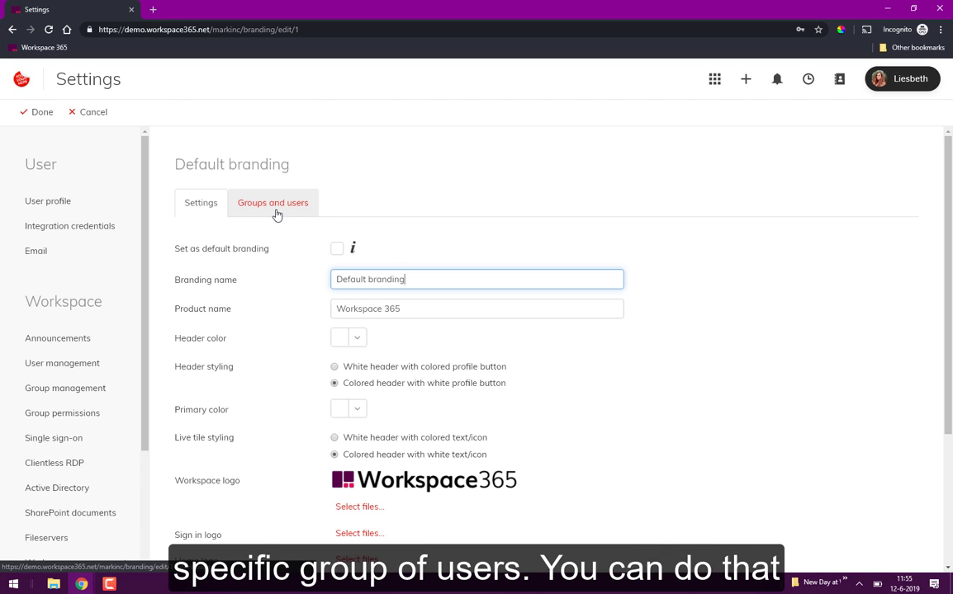
left_click(283, 214)
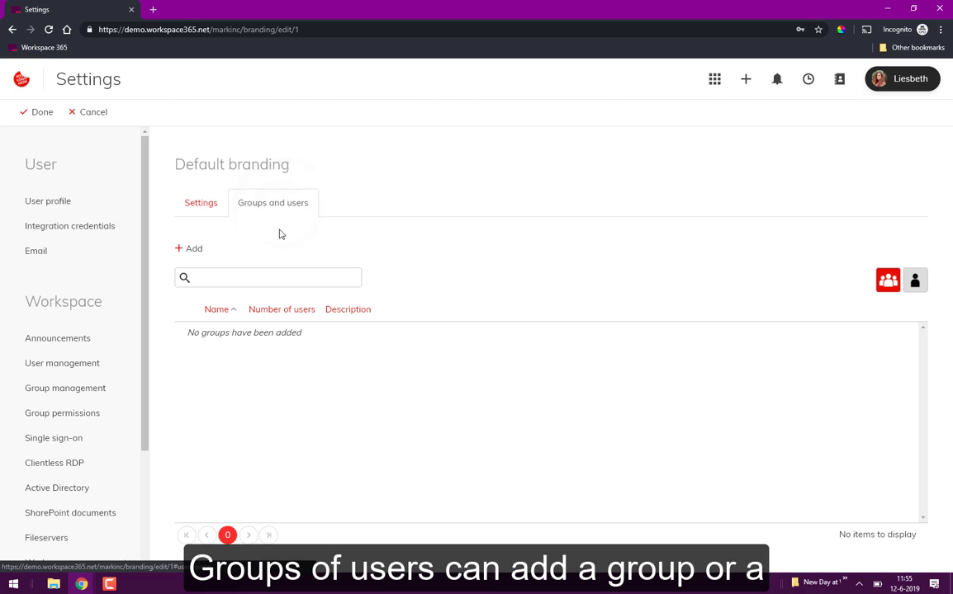
left_click(915, 281)
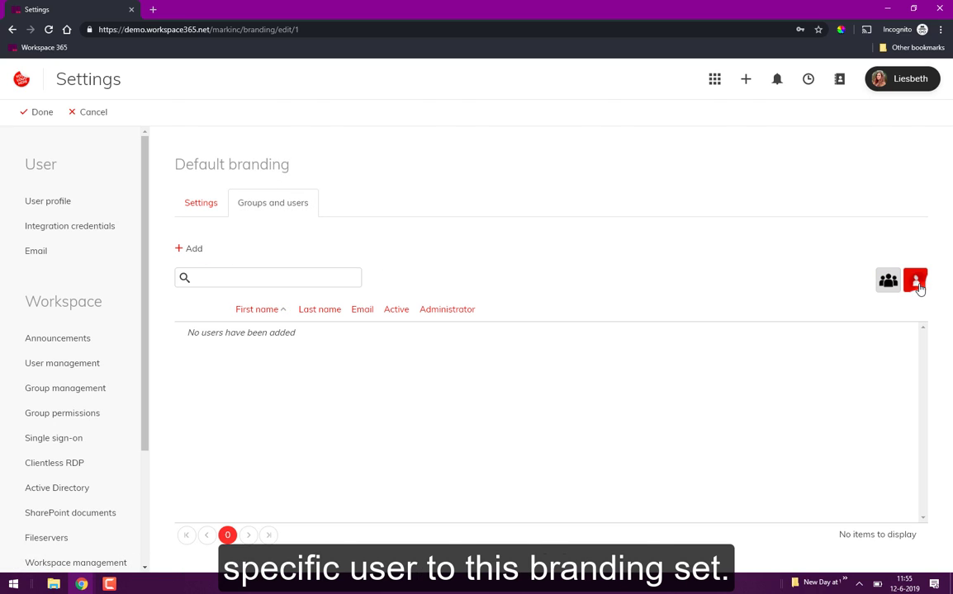
Set Default branding as the default branding in place of "Your company" and save the change.
left_click(198, 208)
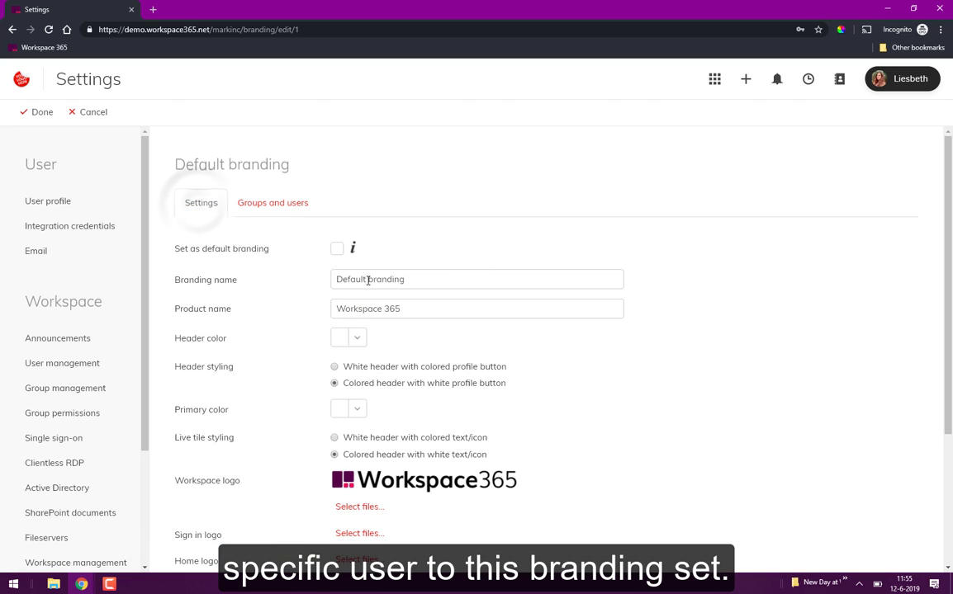
left_click(336, 252)
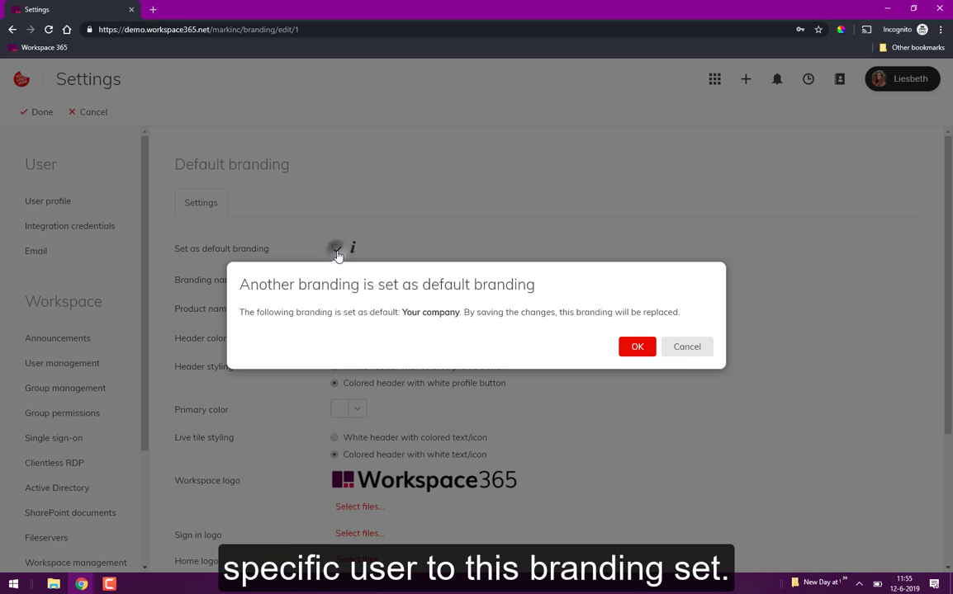
left_click(637, 348)
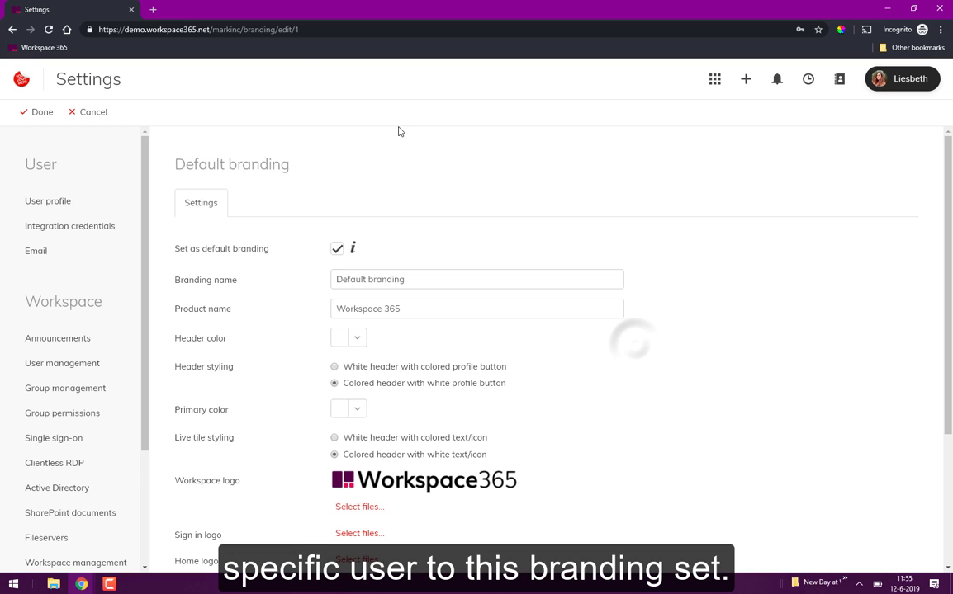
left_click(36, 109)
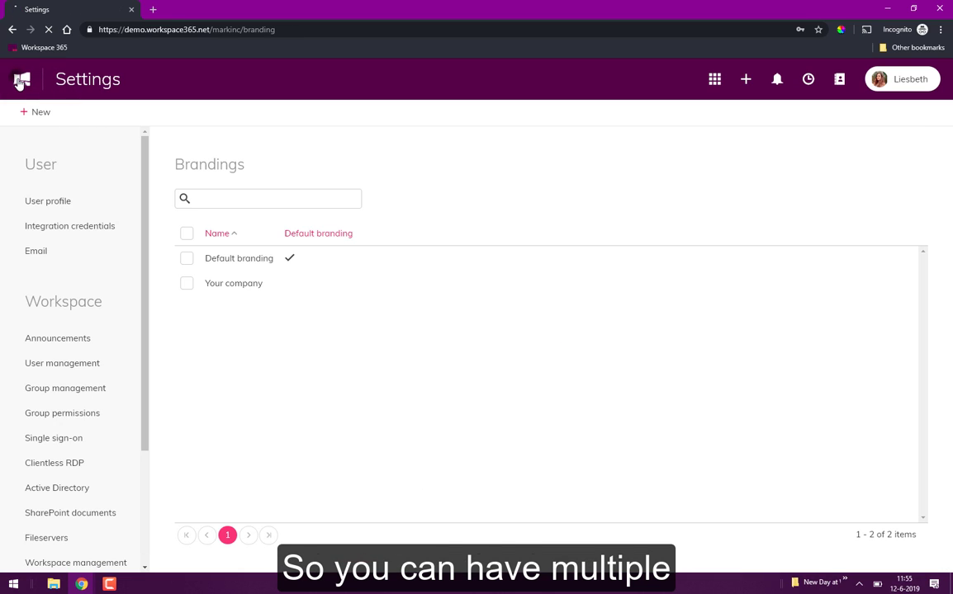
Return to the workspace home page and open the "Weekly digest: Office 365 changes" email from the inbox tile.
left_click(20, 81)
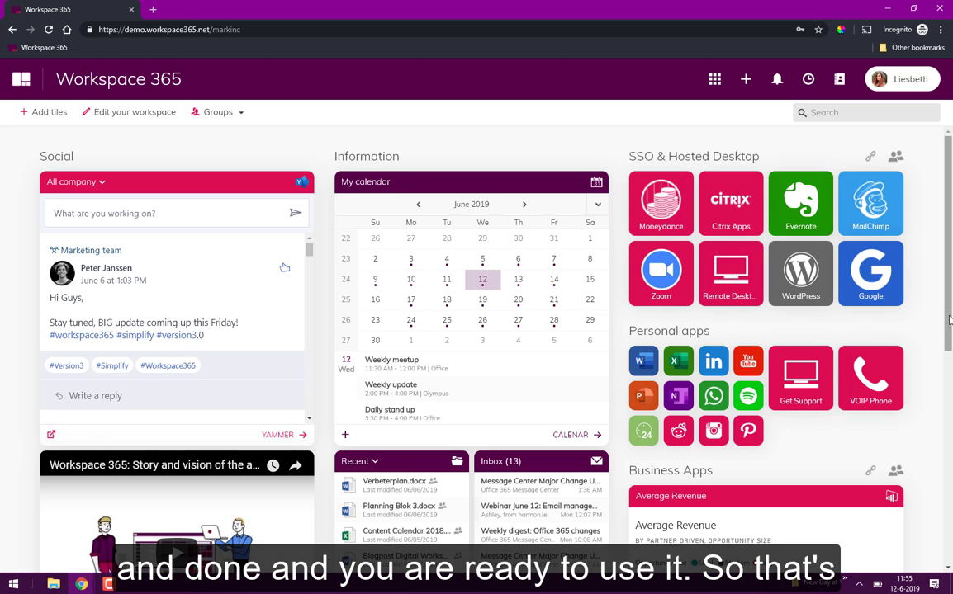
left_click_drag(950, 321, 950, 281)
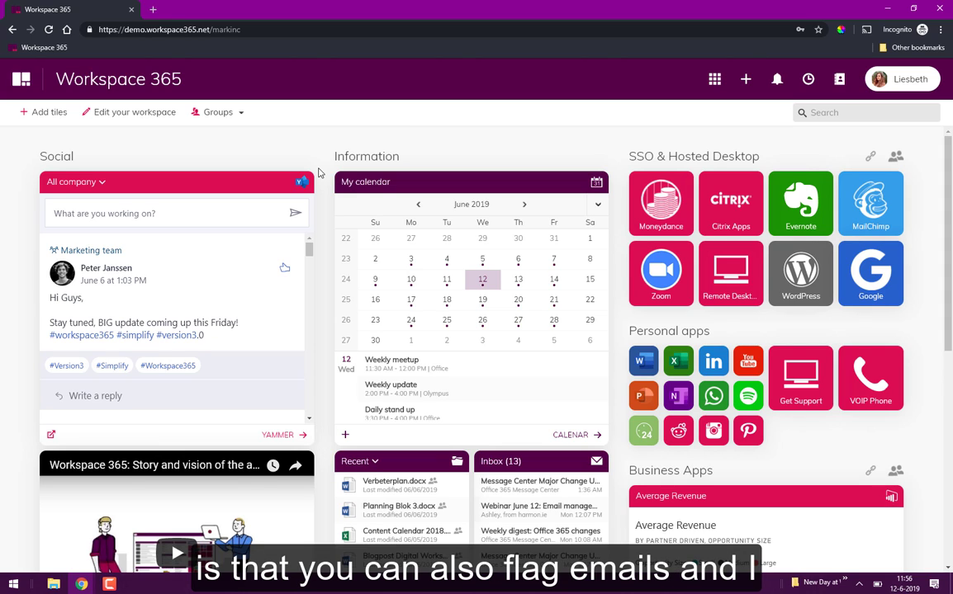
scroll(318, 177, "down", 1)
scroll(302, 266, "down", 1)
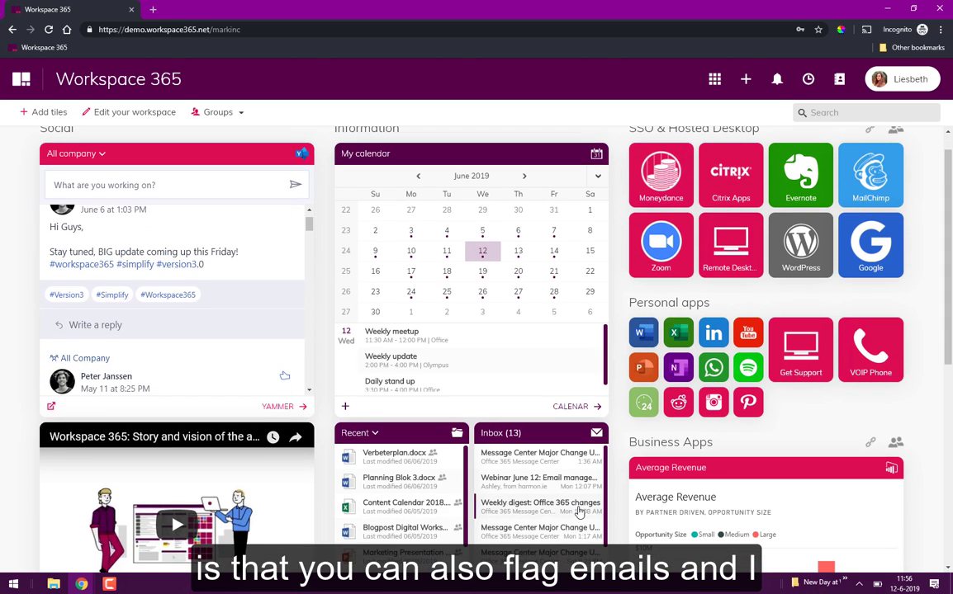
scroll(579, 512, "down", 2)
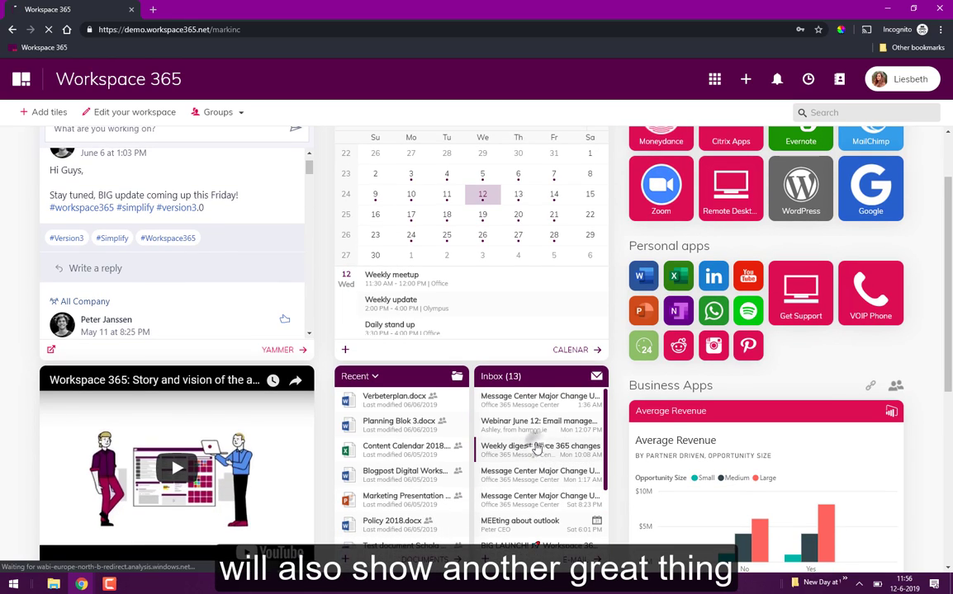
left_click(537, 447)
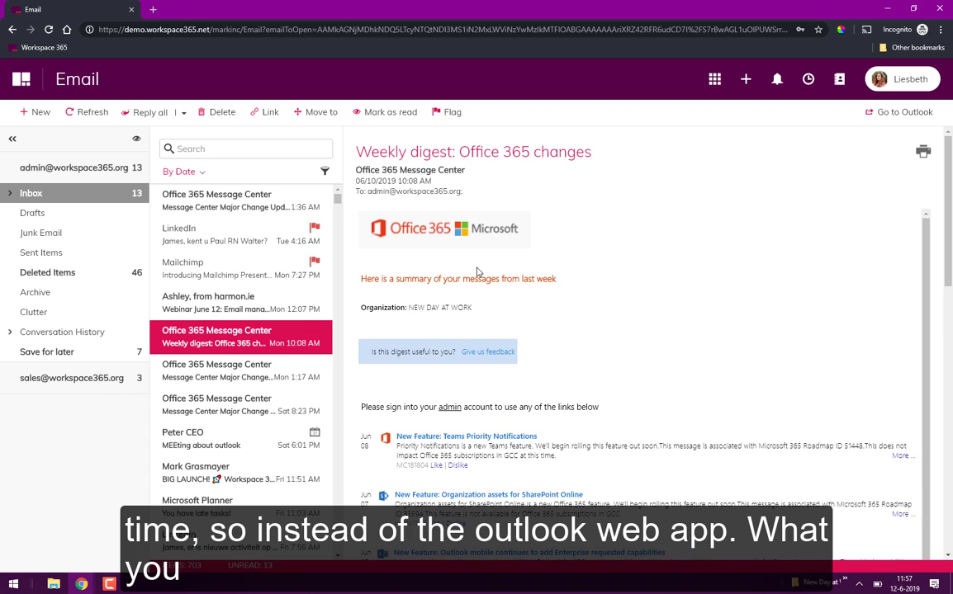
Flag the "Weekly digest: Office 365 changes" email and the Saturday 8:23 PM "Message Center Major Change Update Notification" email.
left_click(450, 120)
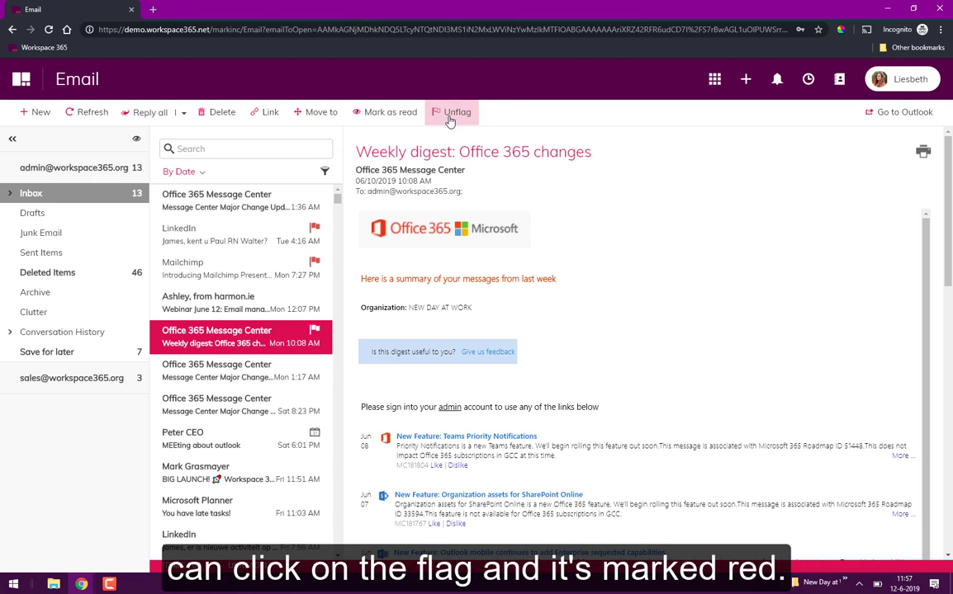
right_click(239, 413)
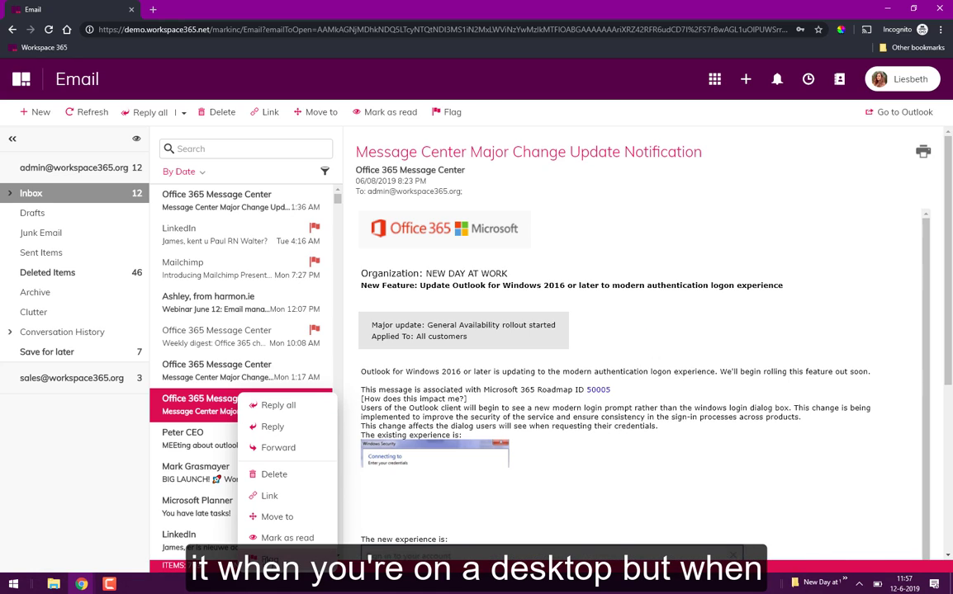
left_click(450, 112)
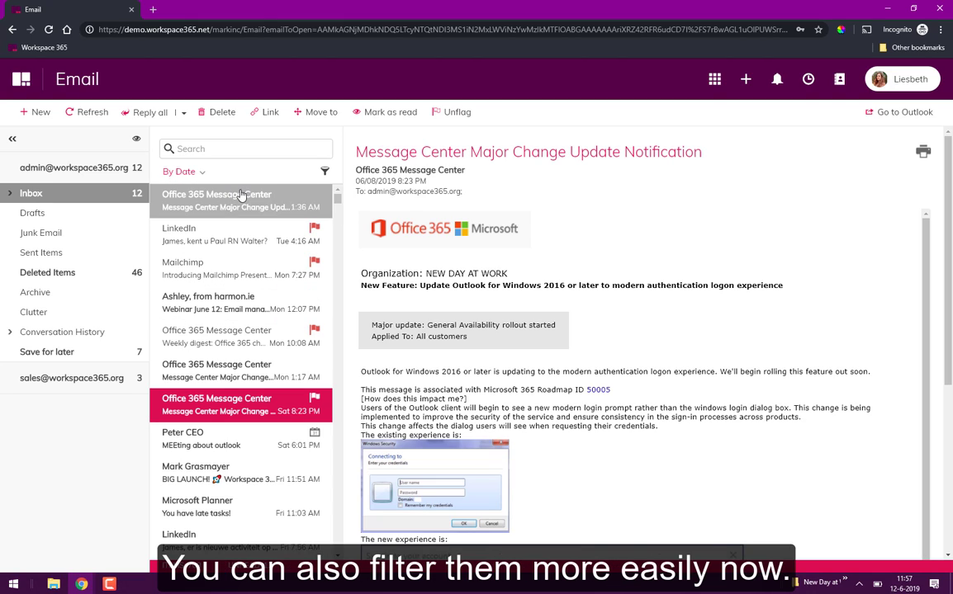
Filter the inbox to Flagged emails and view the available sorting options without changing the sort order.
left_click(324, 170)
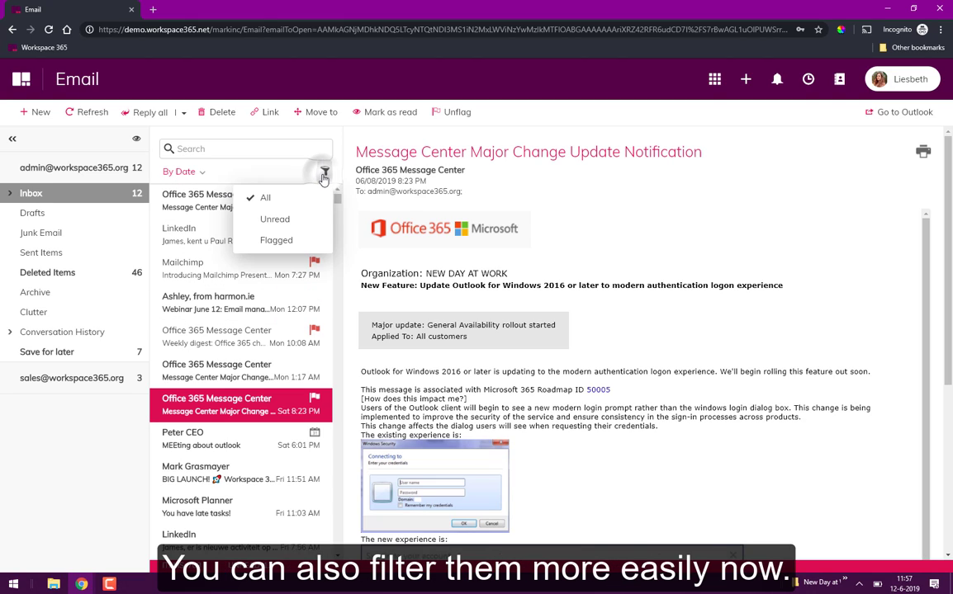
left_click(260, 240)
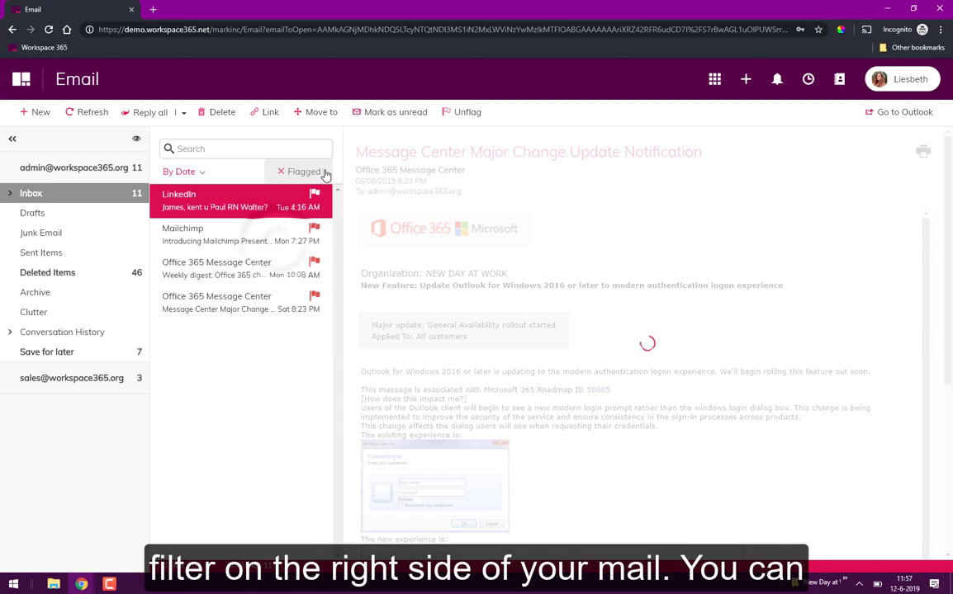
left_click(183, 172)
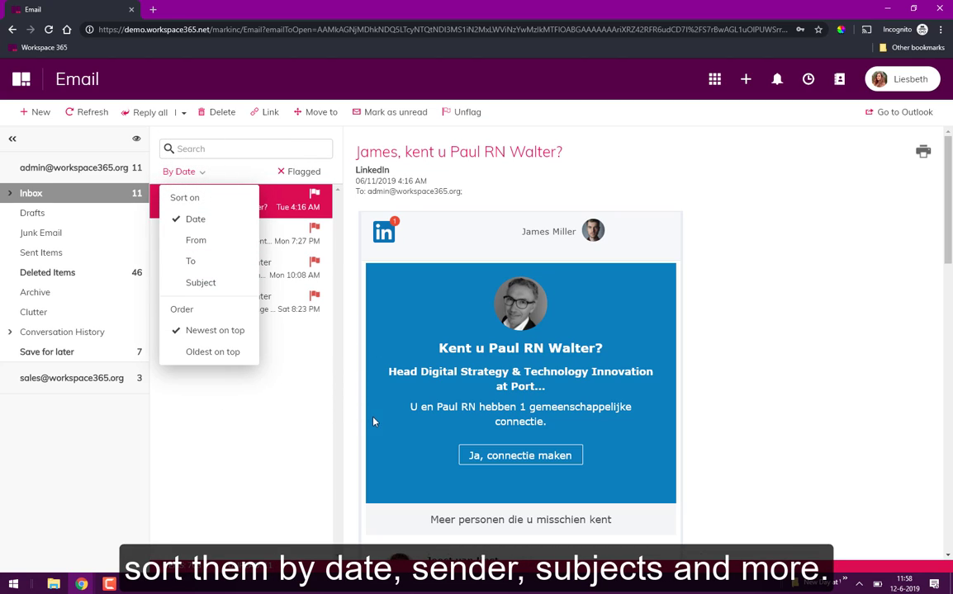
left_click(306, 385)
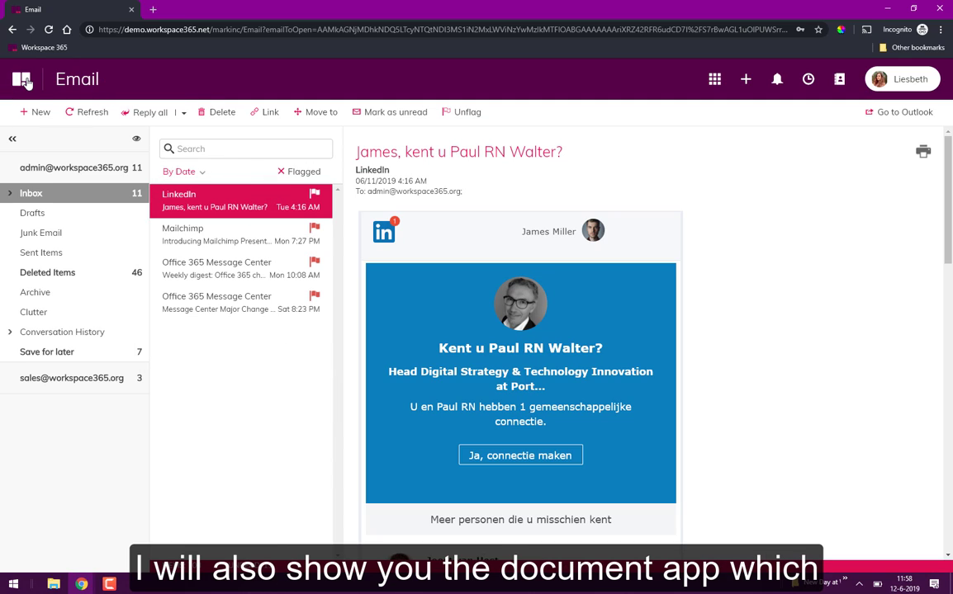
Go back to the home page, open the documents app from its documents tile, and look through the folder list.
left_click(23, 79)
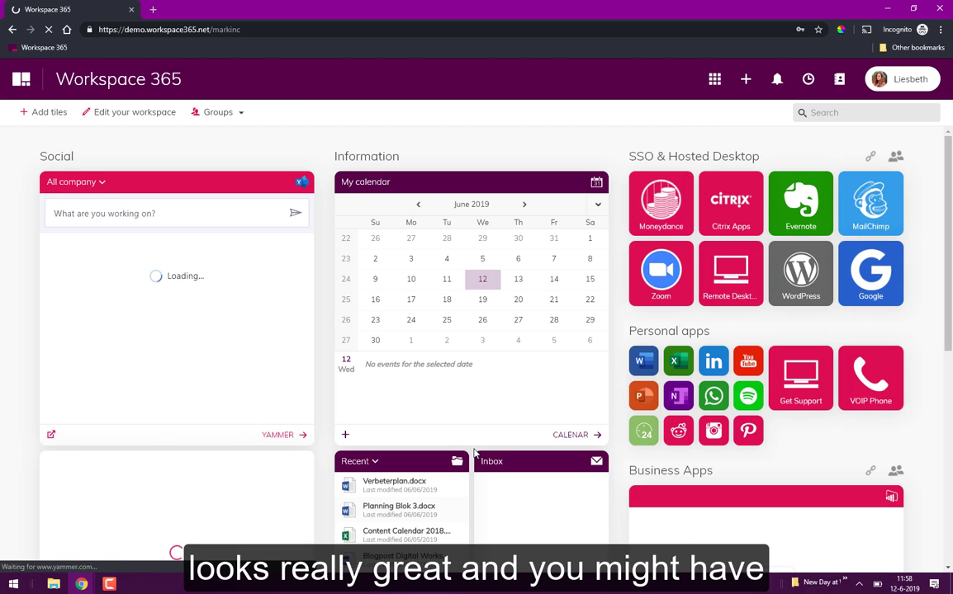
scroll(644, 309, "down", 3)
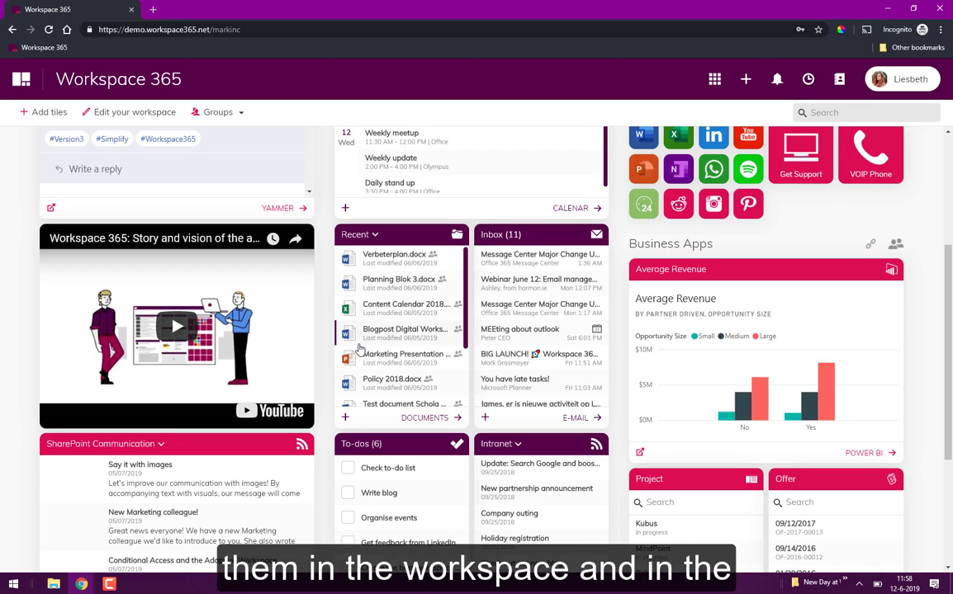
left_click(433, 418)
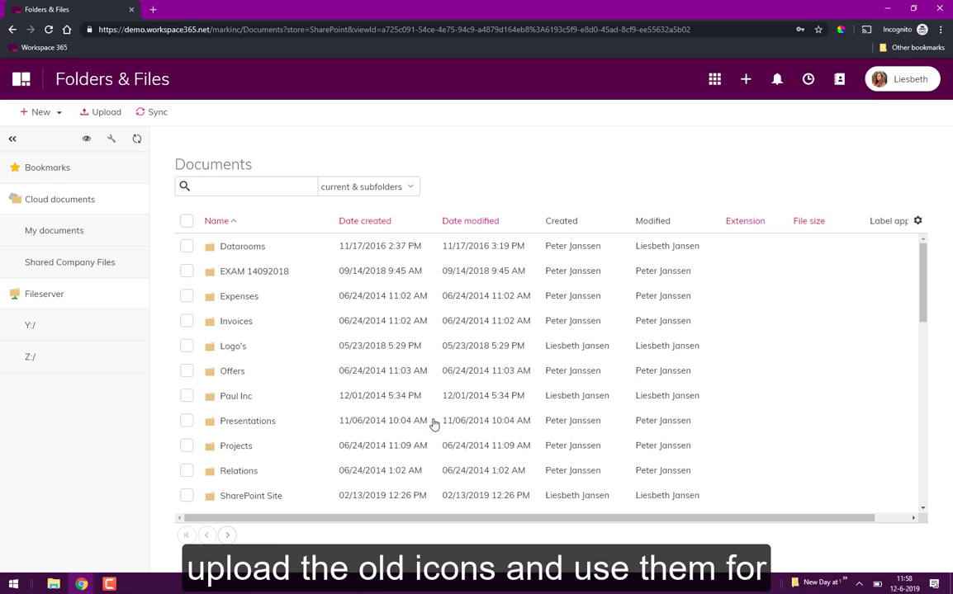
left_click(324, 324)
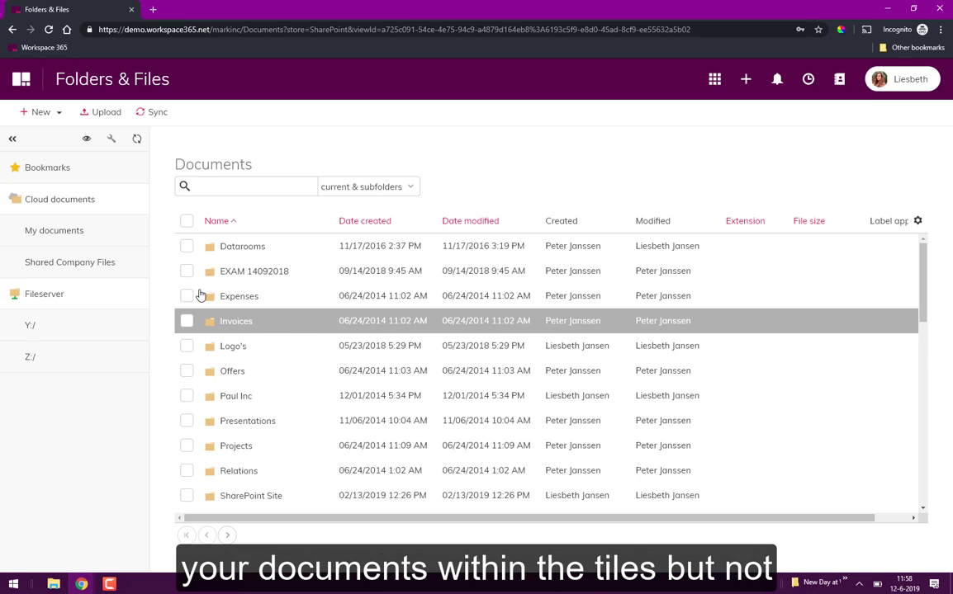
scroll(273, 265, "down", 3)
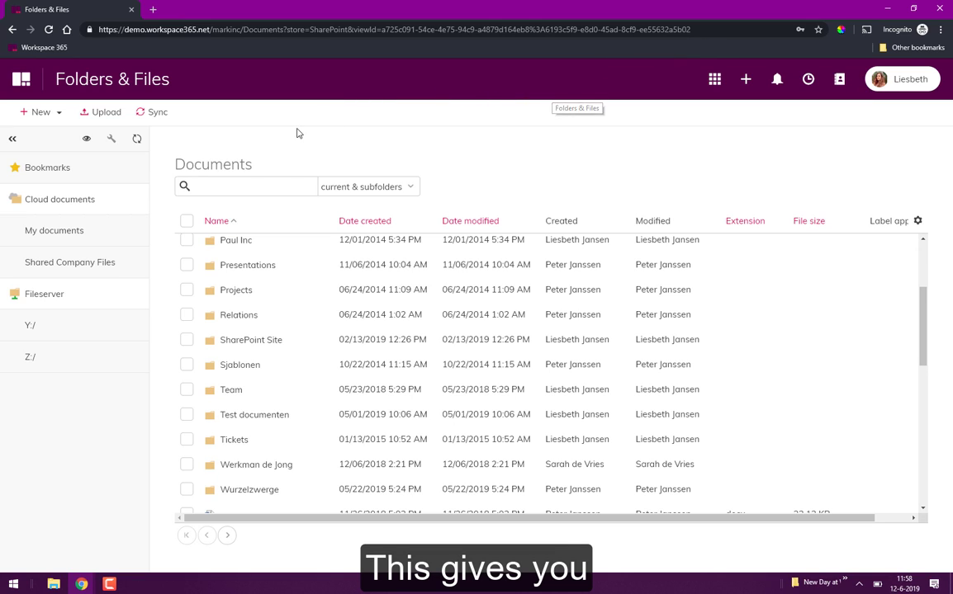
scroll(319, 255, "up", 4)
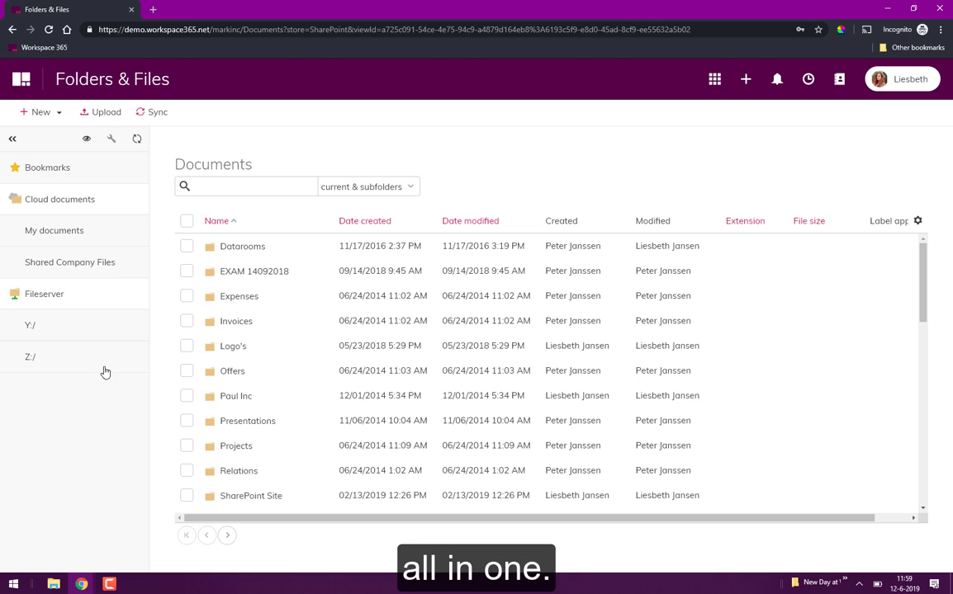
Return to the workspace home page and open the workspace365.net website in a new browser tab.
left_click(22, 80)
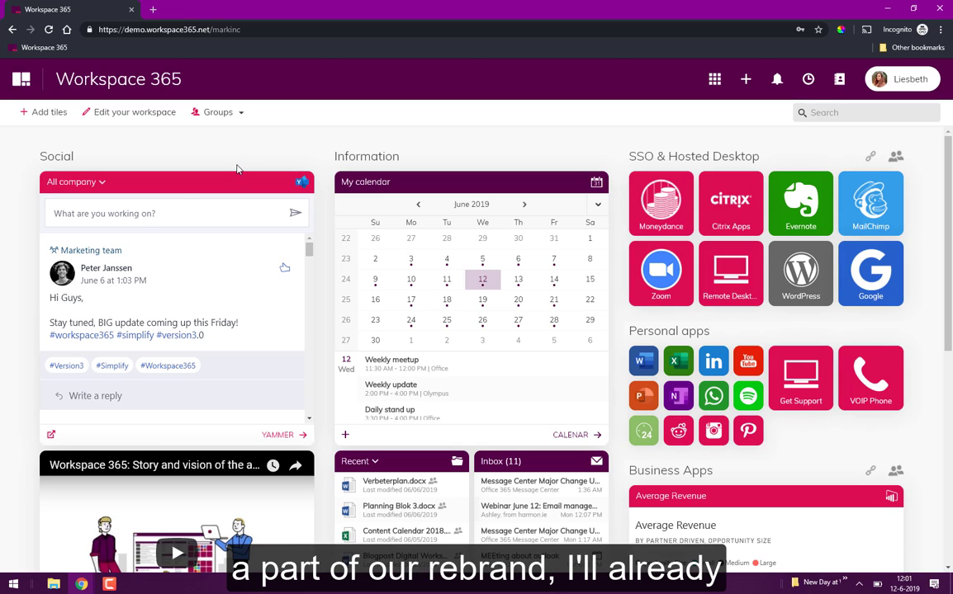
key("ctrl+t")
type("work")
key("Return")
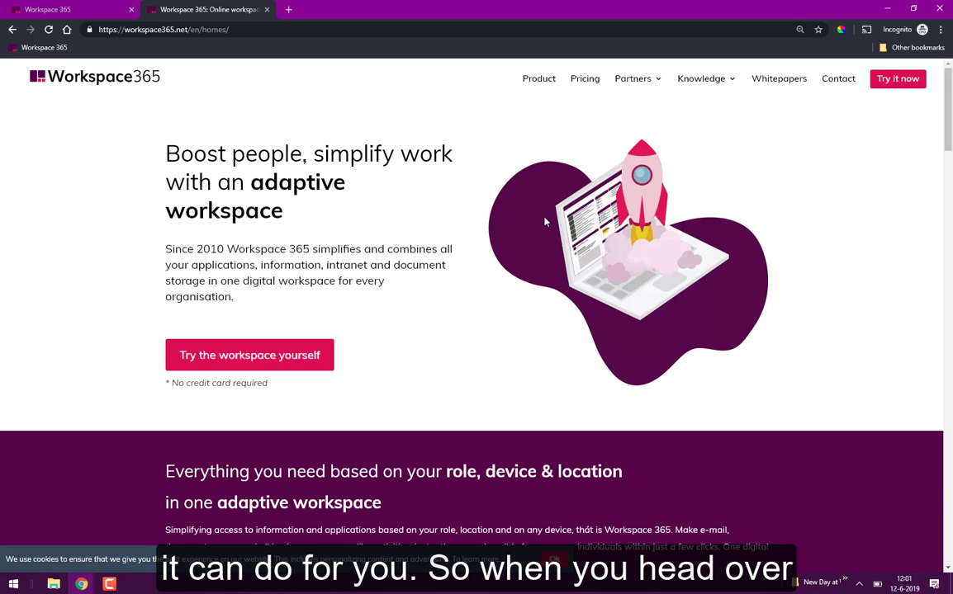
Look at the website's Product and Whitepapers pages and its Knowledge topics, declining the offer of update notifications.
left_click(541, 79)
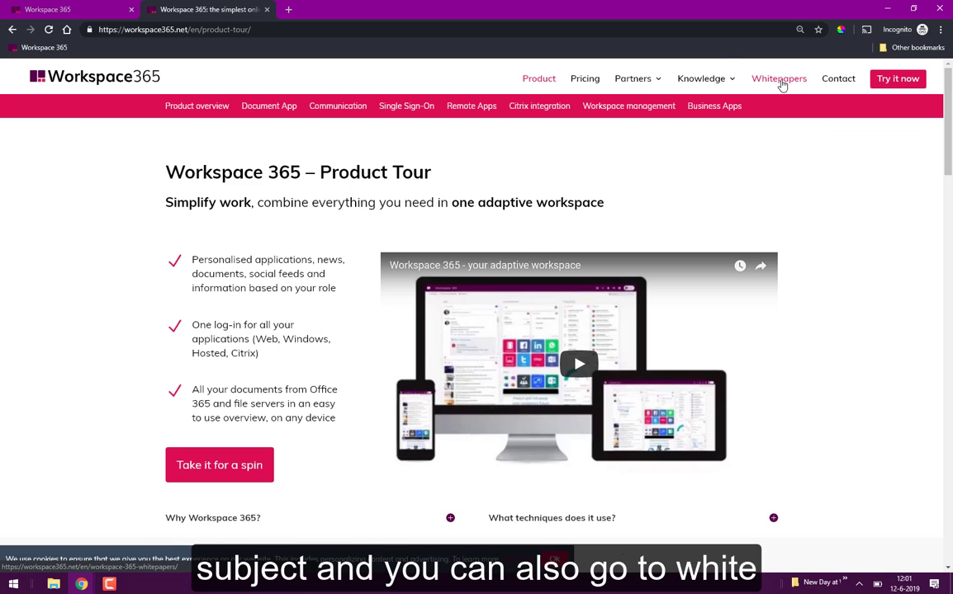
left_click(780, 83)
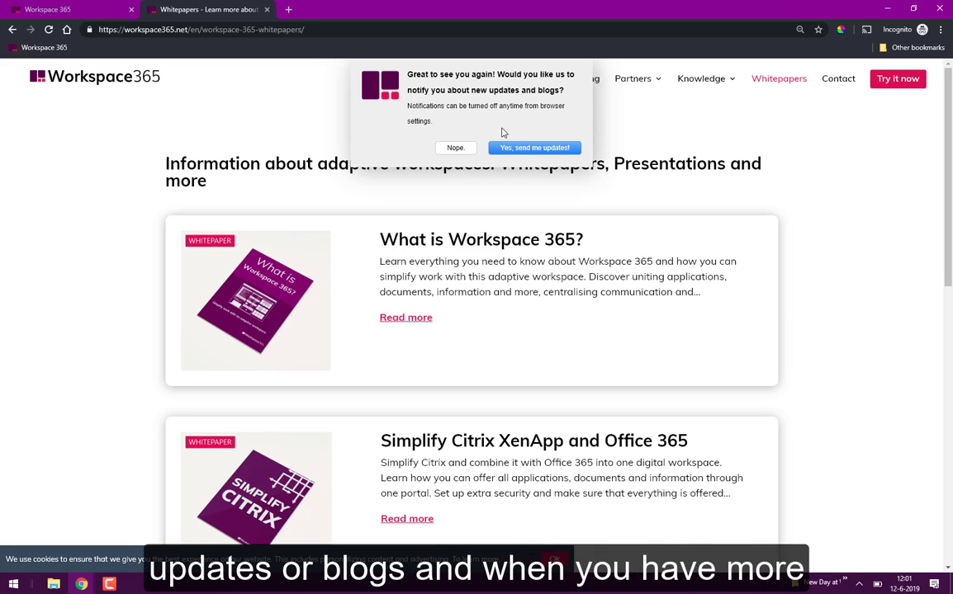
left_click(455, 148)
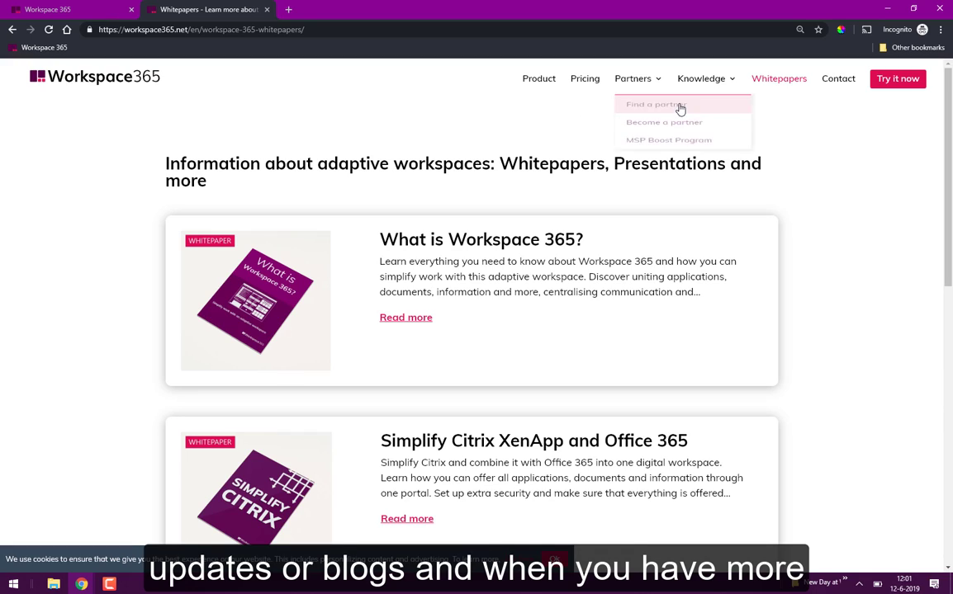
mouse_move(691, 87)
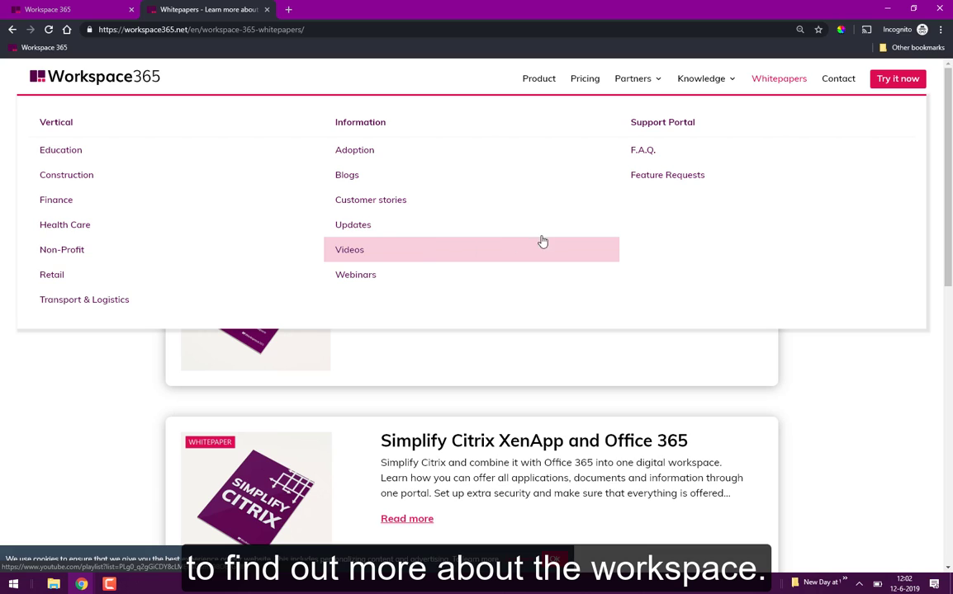
Open the support.workspace365.net portal in a new browser tab and view the Latest Announcements section of its Announcements topic.
left_click(288, 9)
type("sup")
key("Return")
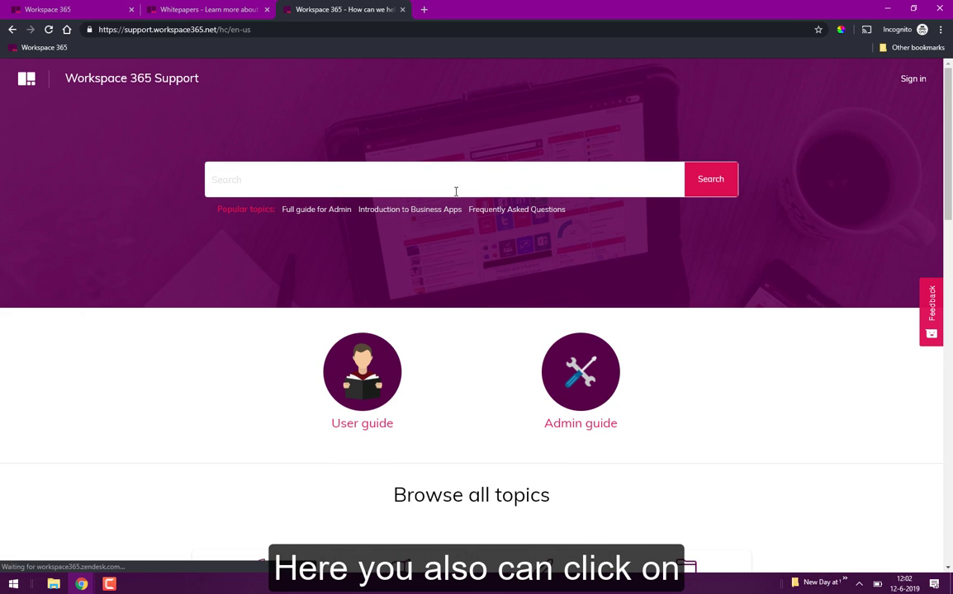
scroll(411, 364, "down", 2)
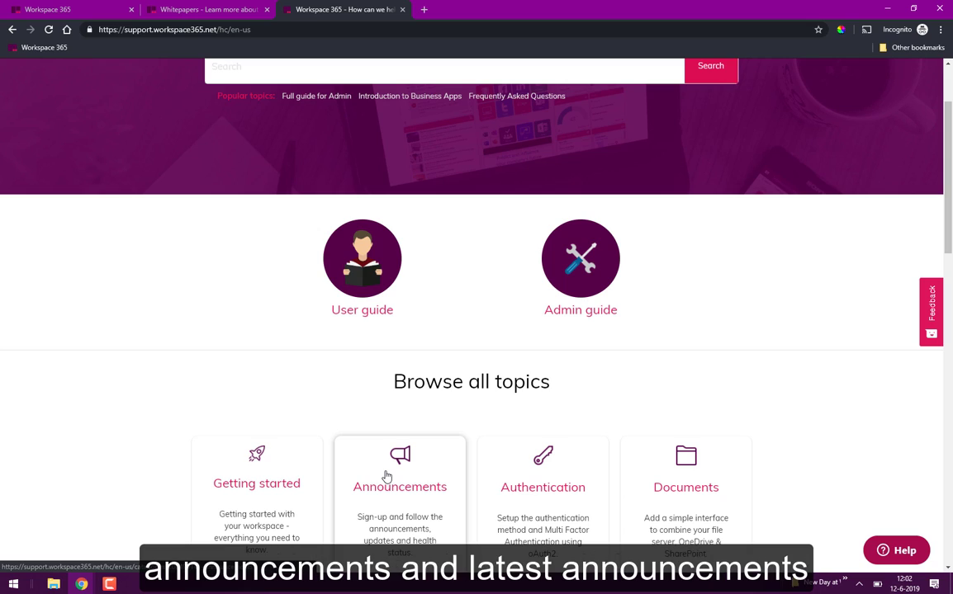
left_click(386, 477)
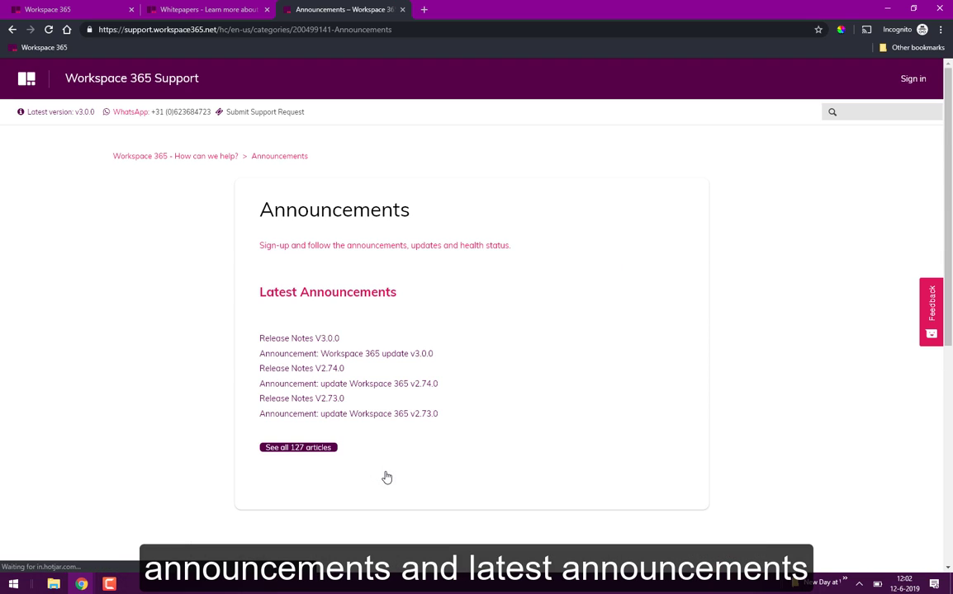
left_click(284, 291)
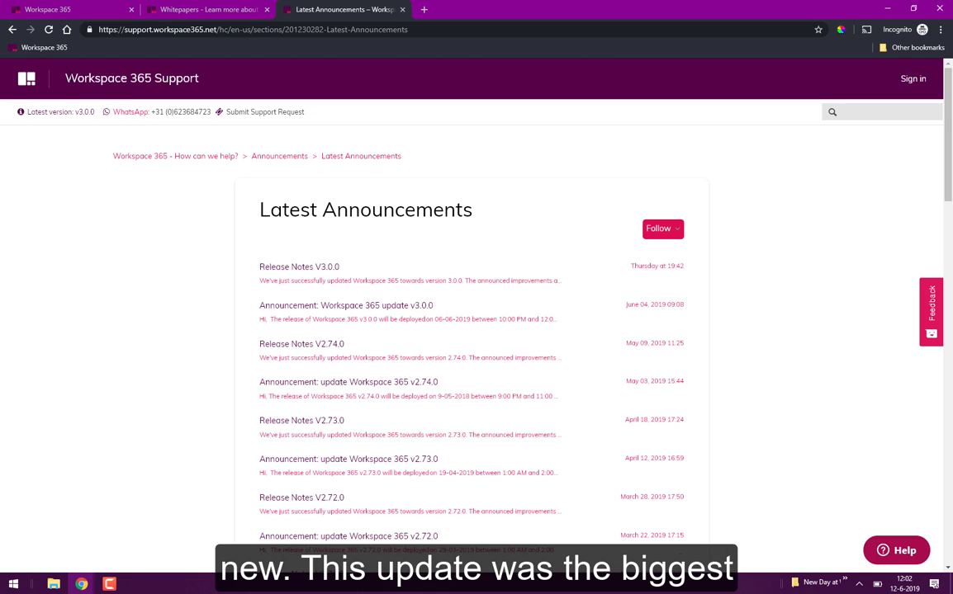
Return to the workspace home page, view the Yammer tile's group options without changing the selection, and look over the live tiles.
left_click(70, 12)
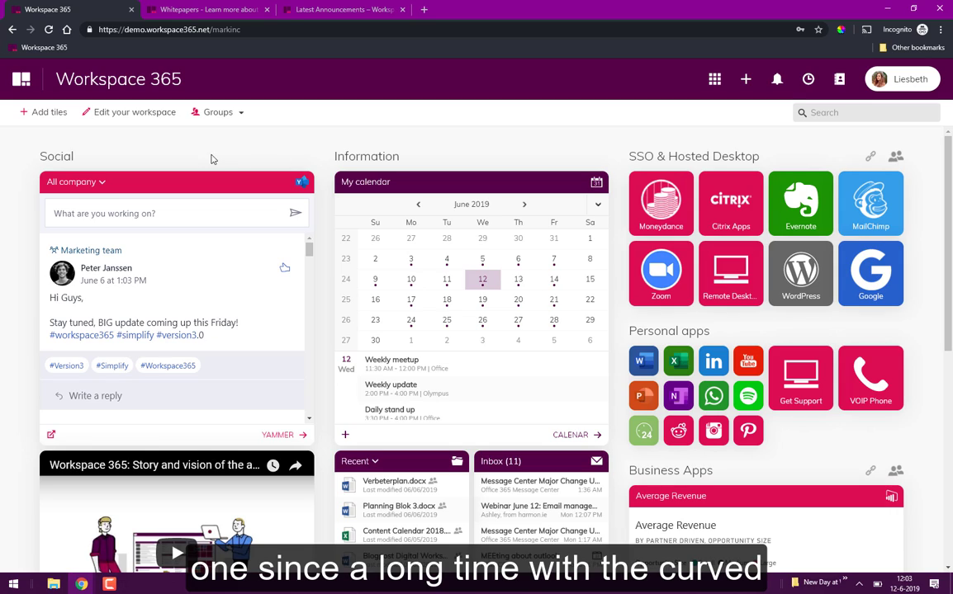
left_click(98, 182)
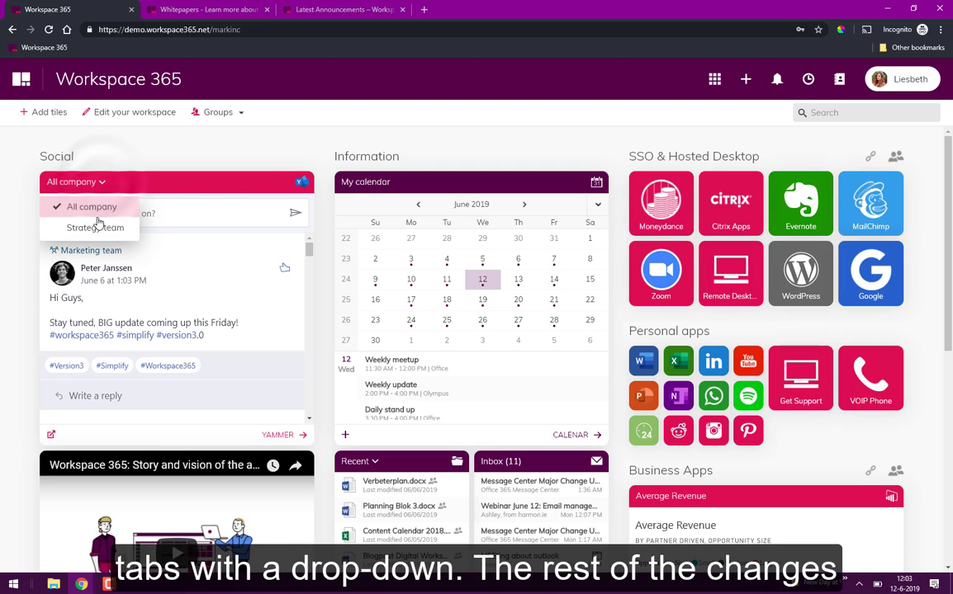
left_click(135, 175)
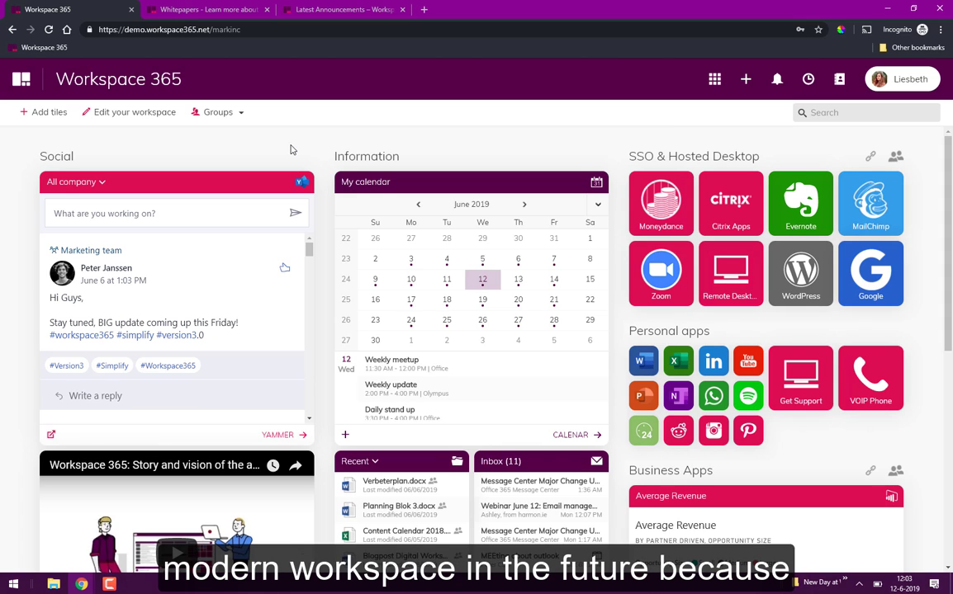
scroll(309, 215, "down", 2)
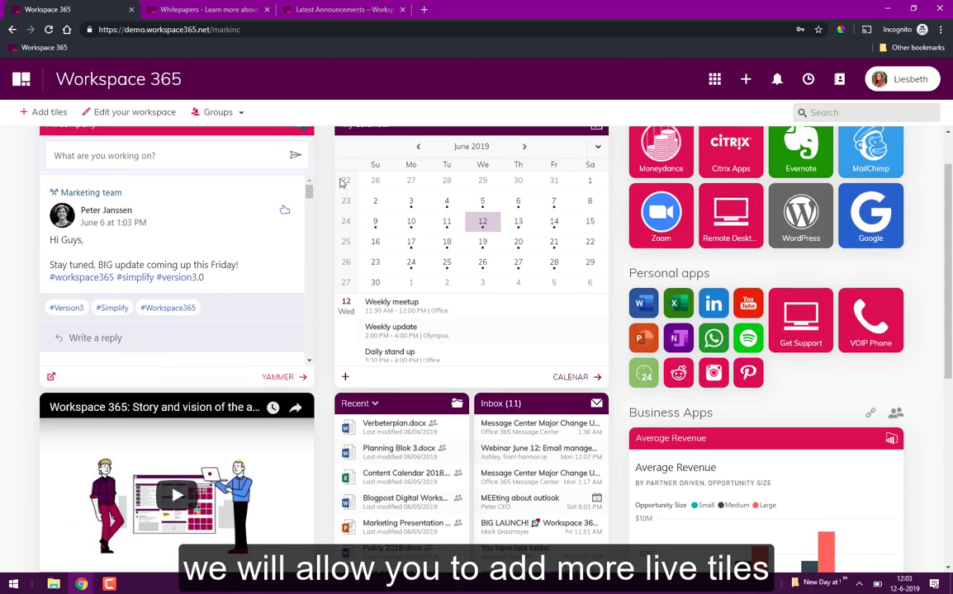
scroll(318, 310, "down", 4)
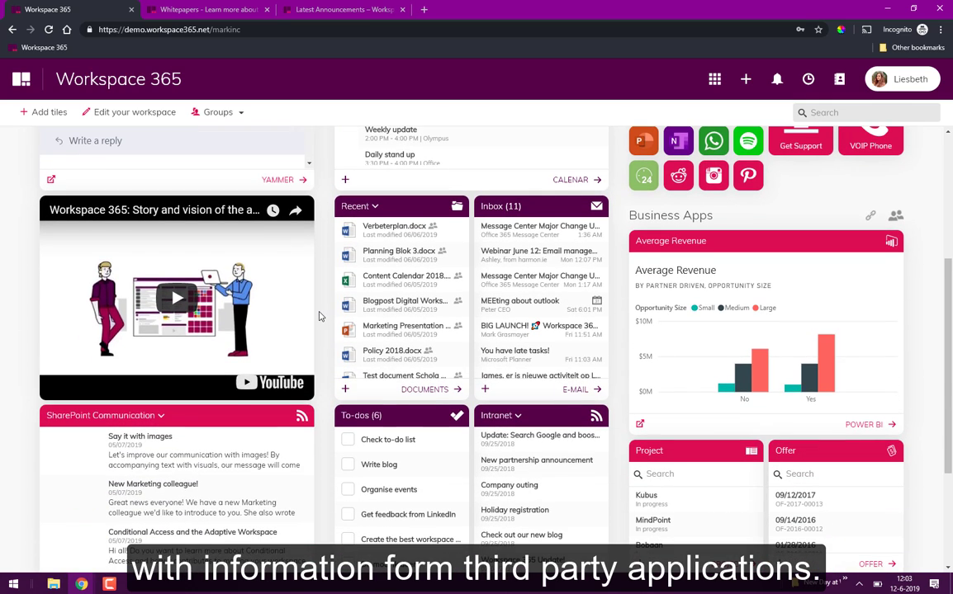
scroll(319, 316, "down", 1)
scroll(321, 316, "up", 1)
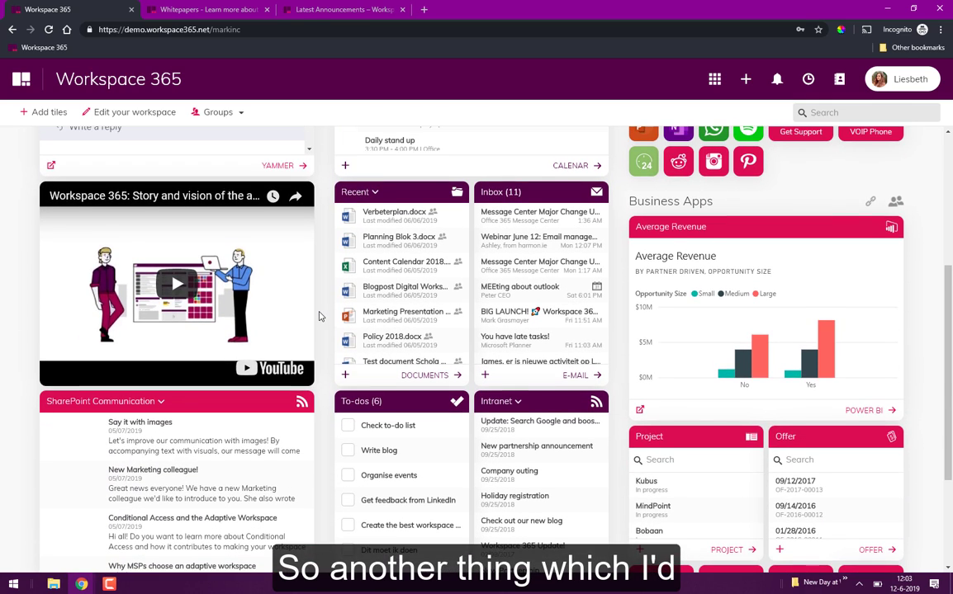
scroll(321, 316, "up", 3)
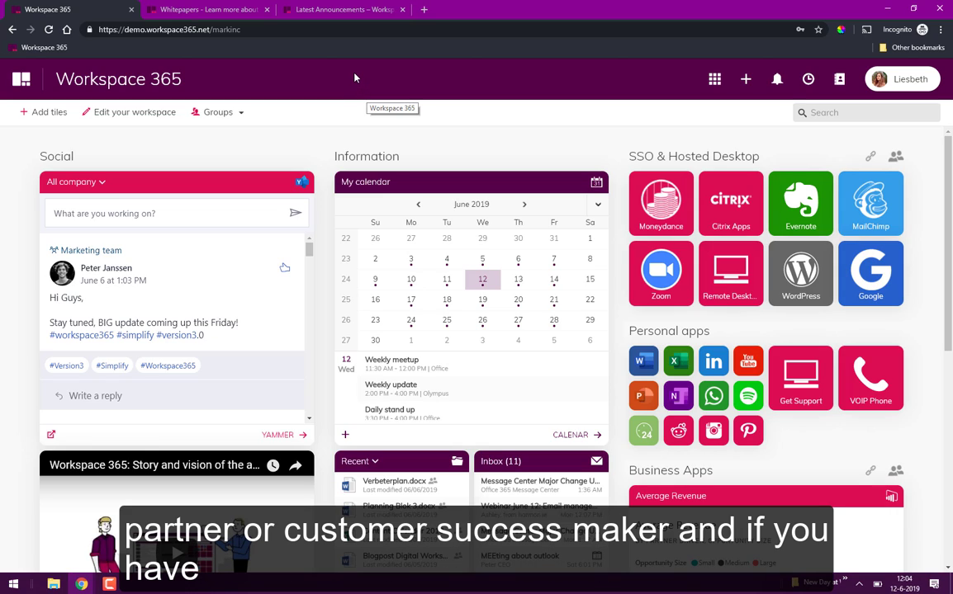
Go back to the support portal's home page and look through its topics, Roadmap, Feature Requests and contact options.
left_click(339, 9)
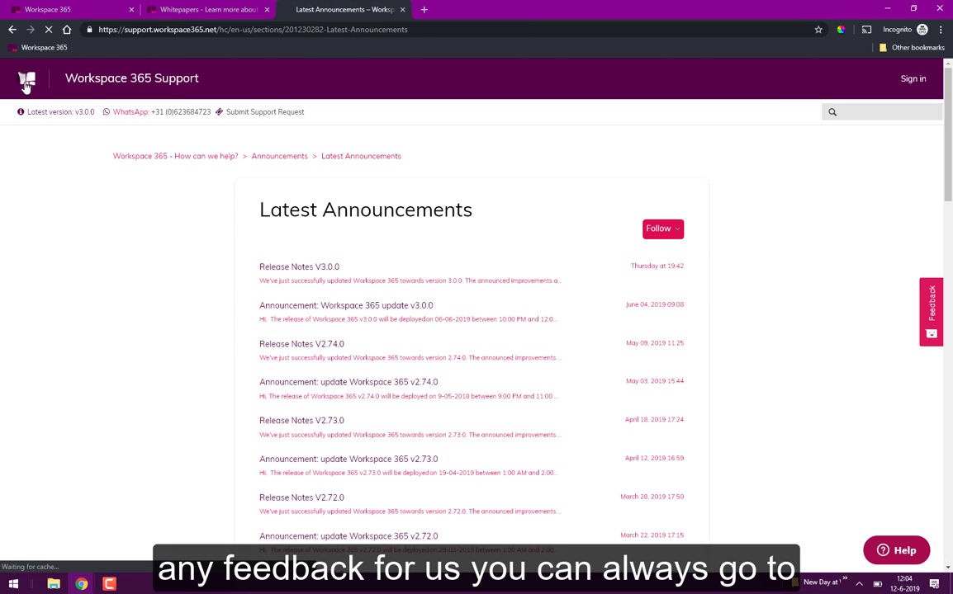
left_click(23, 79)
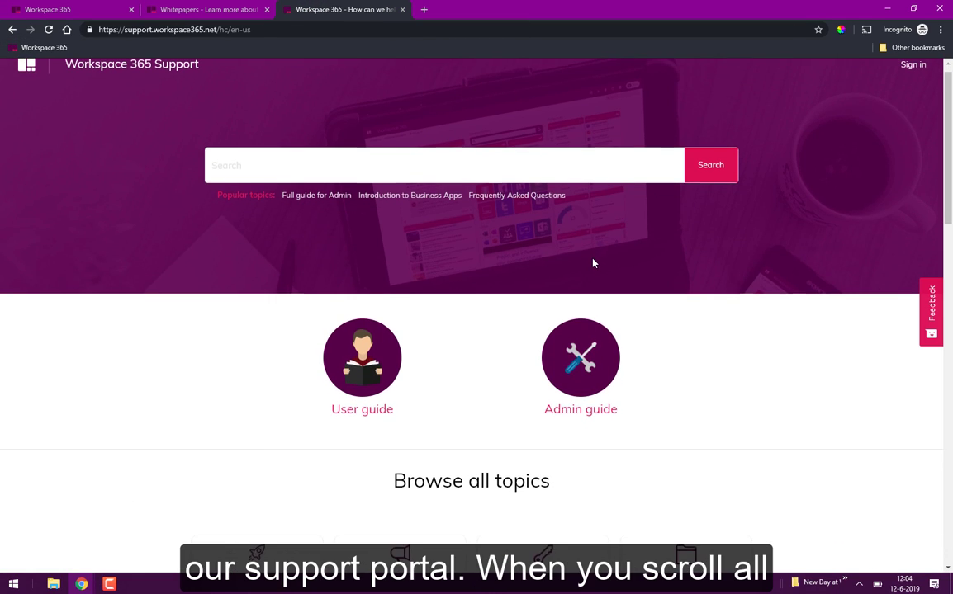
scroll(546, 302, "down", 4)
scroll(546, 308, "down", 9)
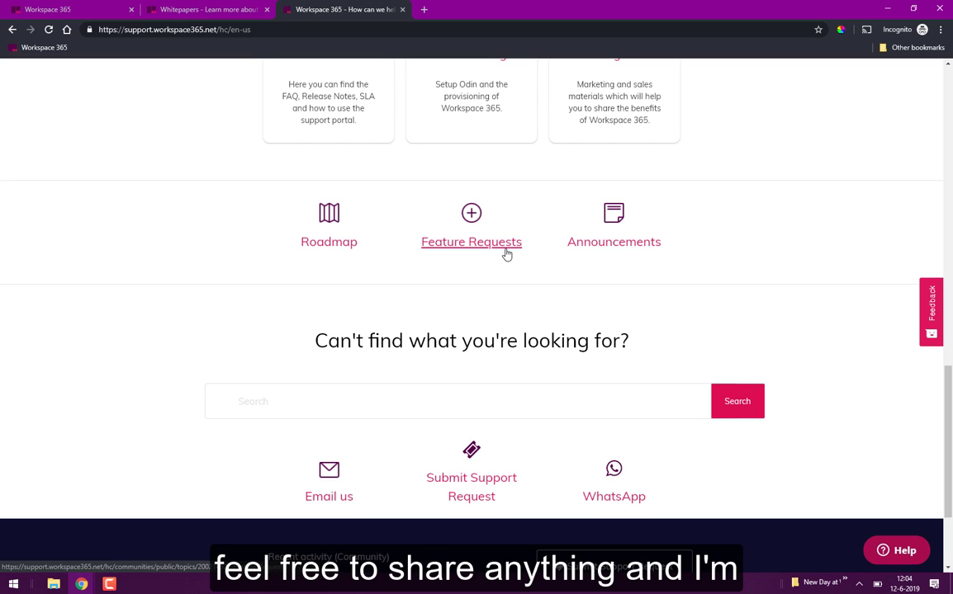
scroll(532, 273, "up", 12)
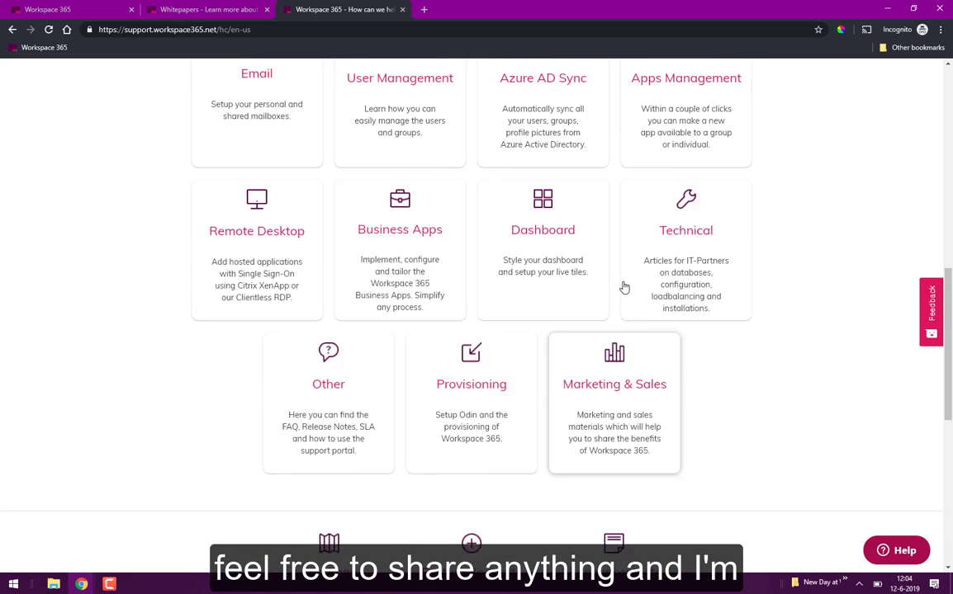